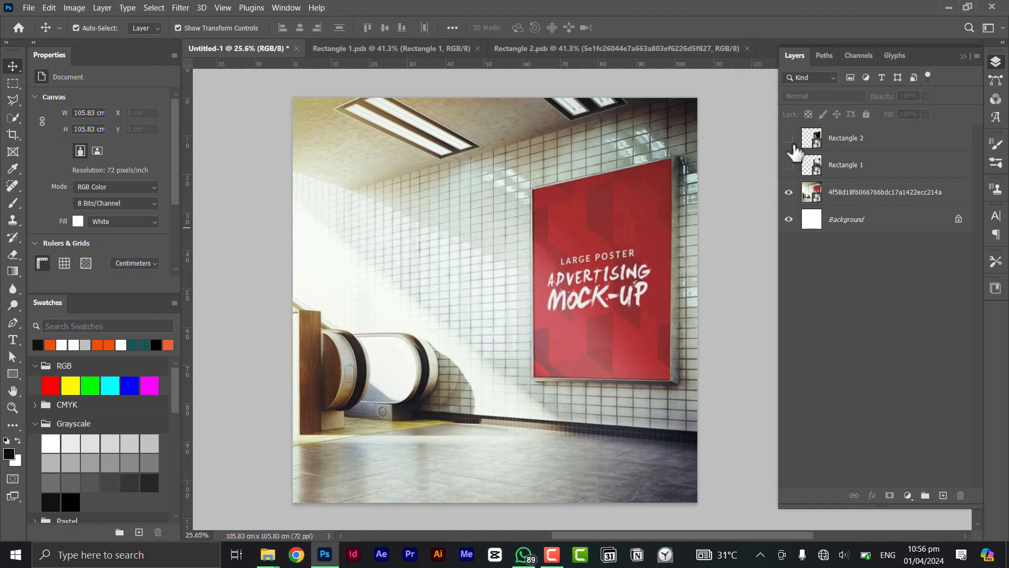
Step: Show the Rectangle 2 layer, then hide the green-background portrait inside its smart object, save, and return to the Untitled-1 mockup
{"action": "left_click", "coordinate": [789, 138]}
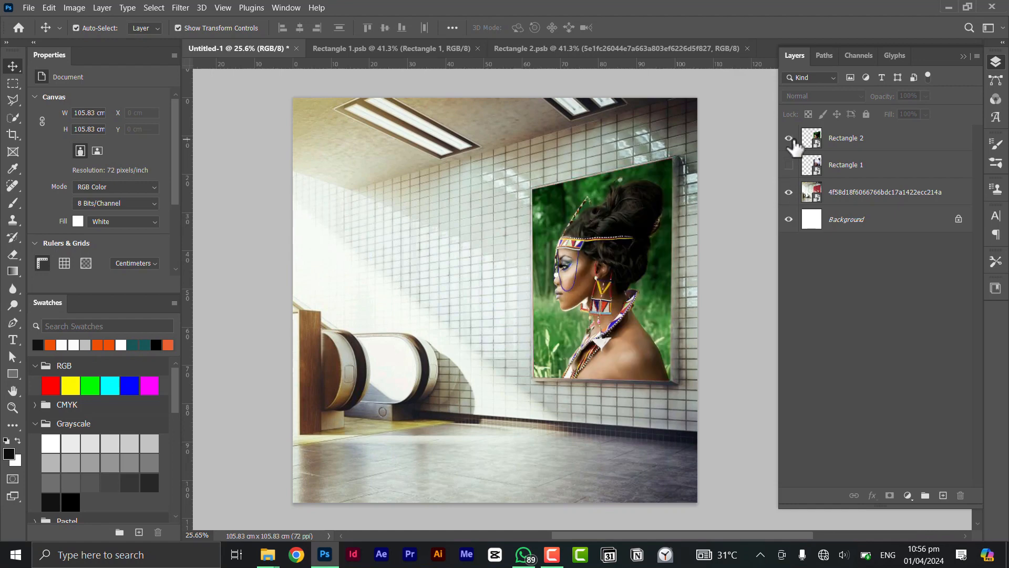
{"action": "double_click", "coordinate": [820, 150]}
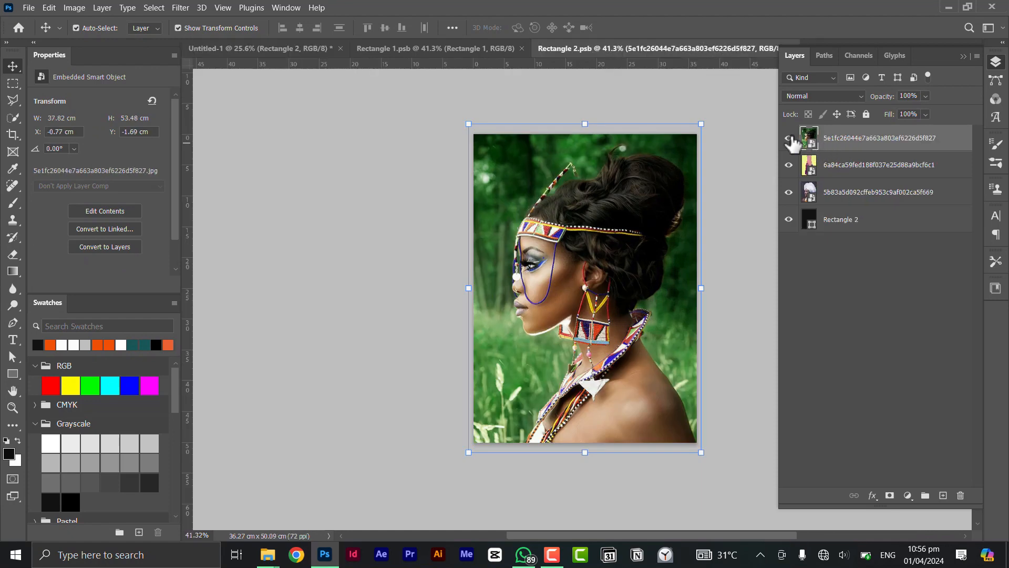
{"action": "left_click", "coordinate": [789, 139]}
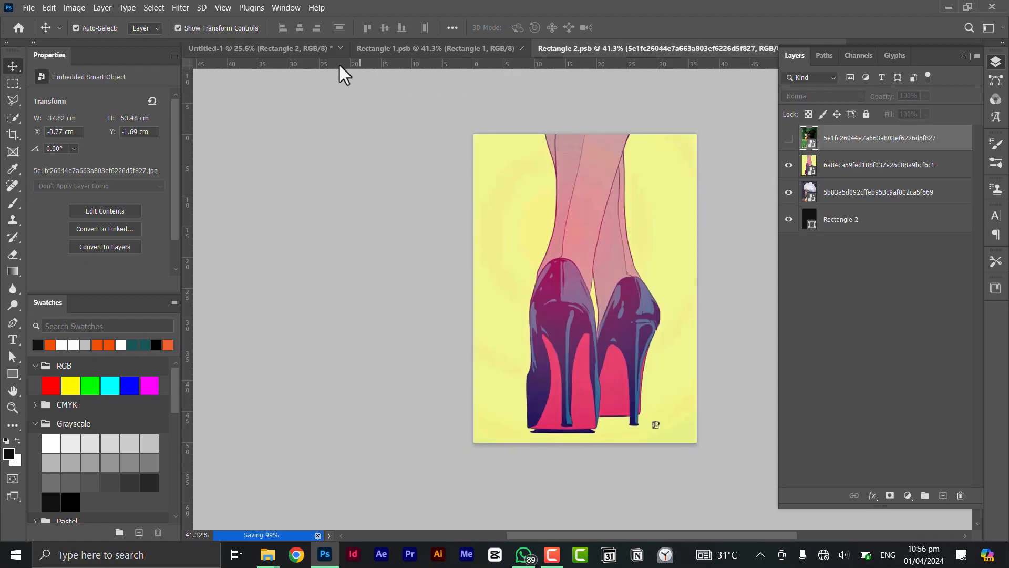
{"action": "left_click", "coordinate": [288, 48]}
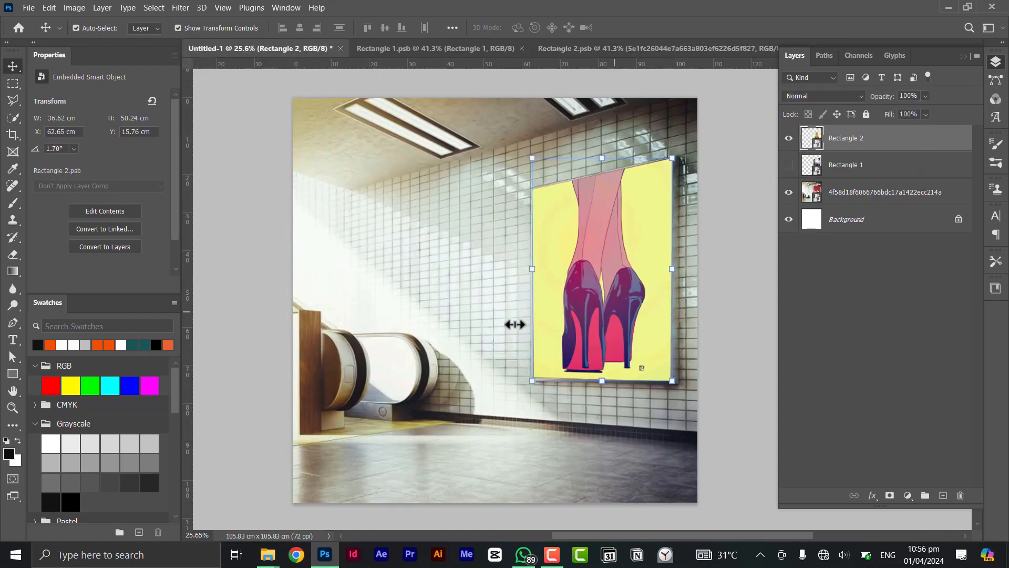
{"action": "left_click", "coordinate": [485, 310]}
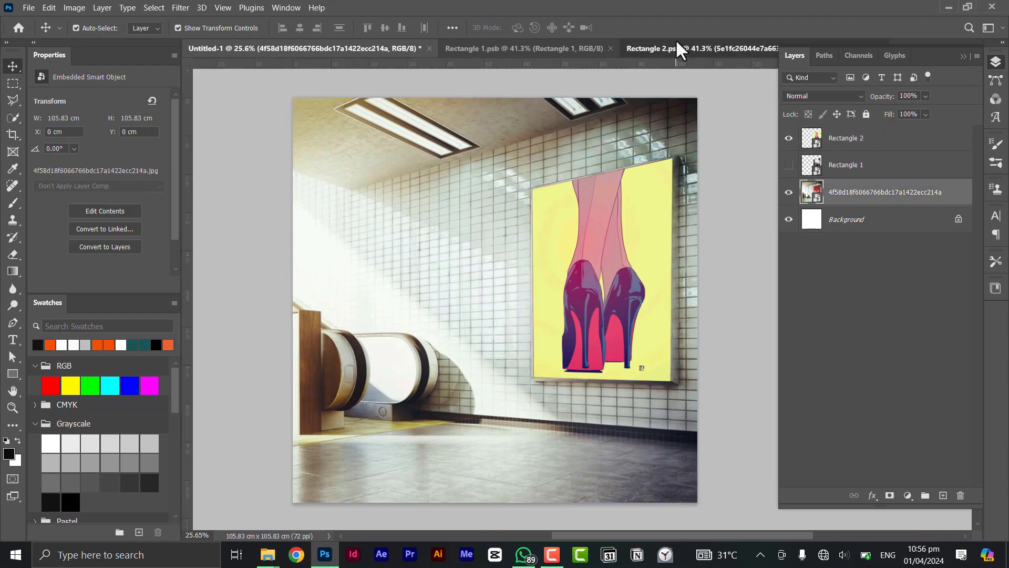
Step: Hide the high-heels artwork in Rectangle 2.psb, save it, and return to the mockup to hide the Rectangle 2 layer
{"action": "left_click", "coordinate": [676, 43]}
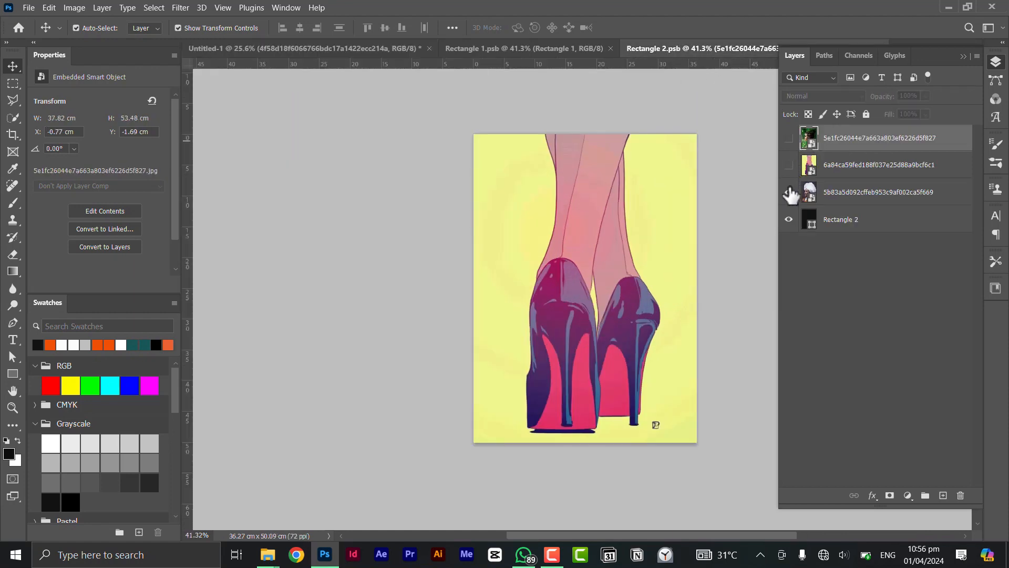
{"action": "left_click", "coordinate": [789, 192]}
{"action": "key", "text": "ctrl+s"}
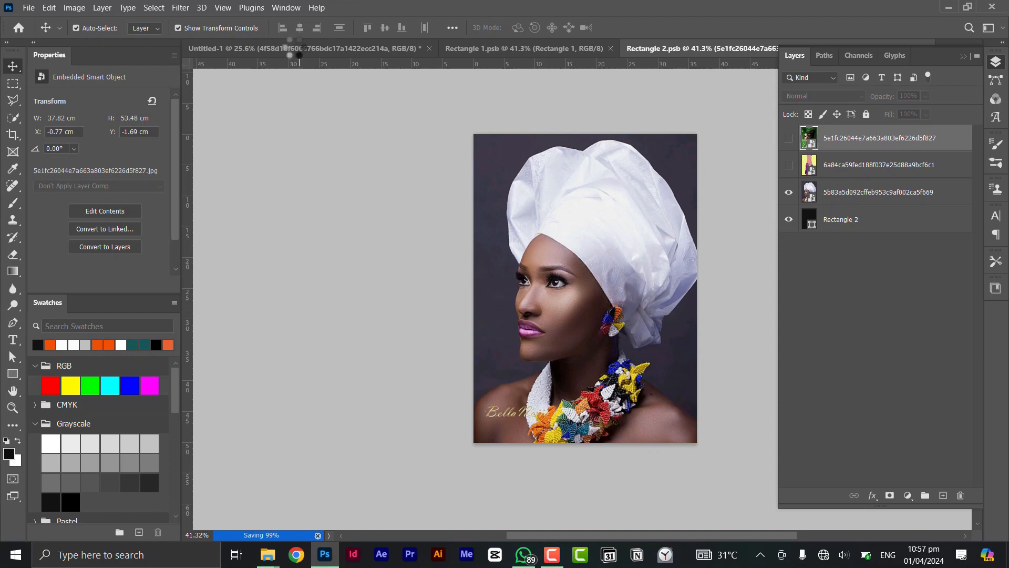
{"action": "left_click", "coordinate": [294, 48]}
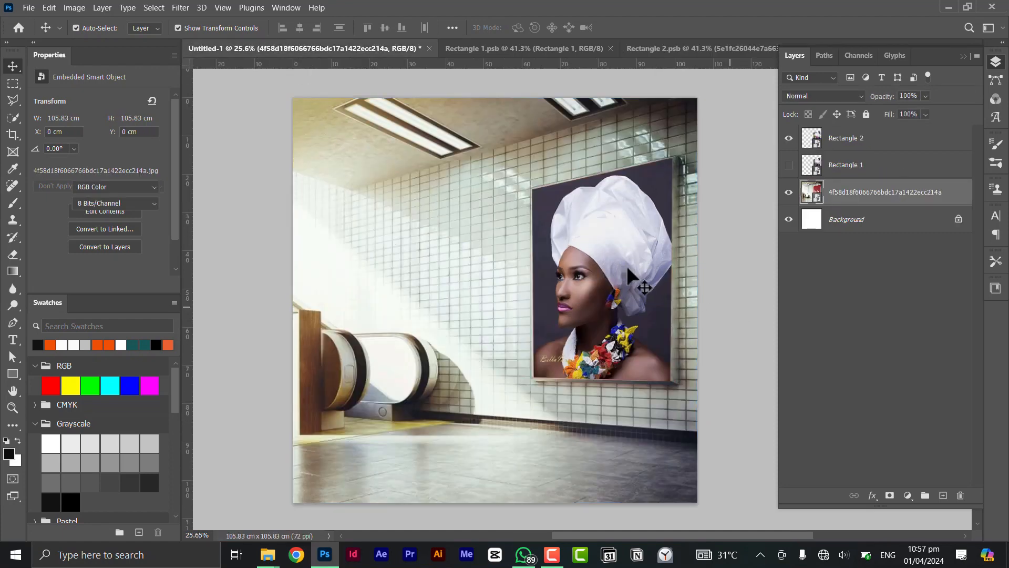
{"action": "scroll", "coordinate": [627, 268], "scroll_direction": "down", "scroll_amount": 1}
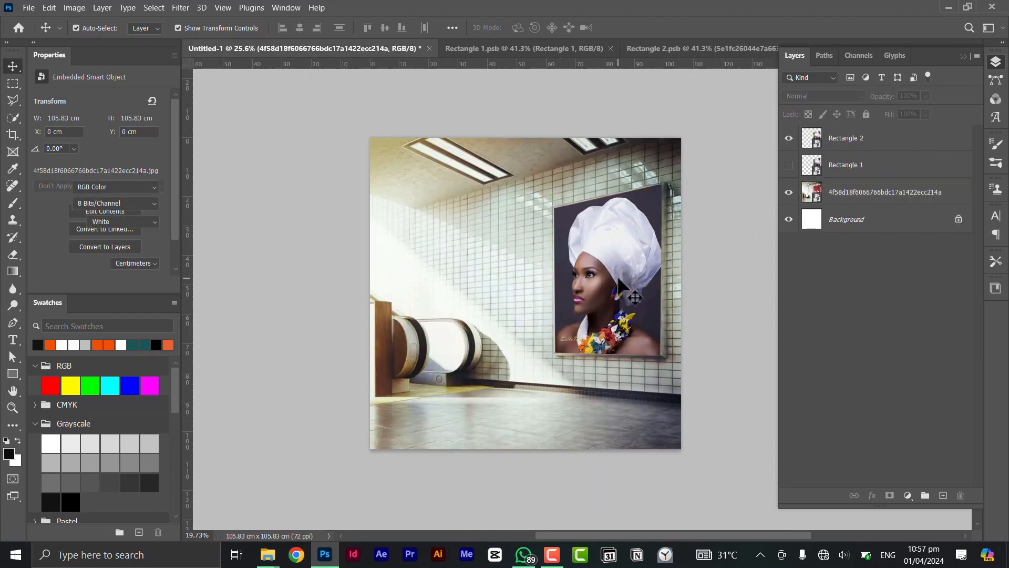
{"action": "left_click", "coordinate": [789, 138]}
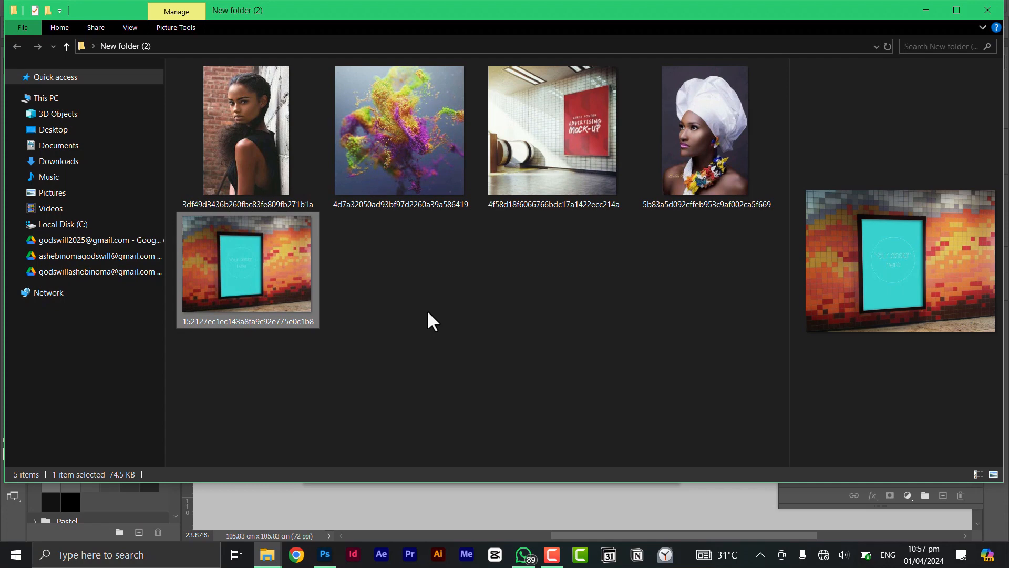
Step: Open the red poster mockup image 4f58d18f6066766bdc17a1422ecc214a from New folder (2) as a separate Photoshop document
{"action": "left_click", "coordinate": [551, 171]}
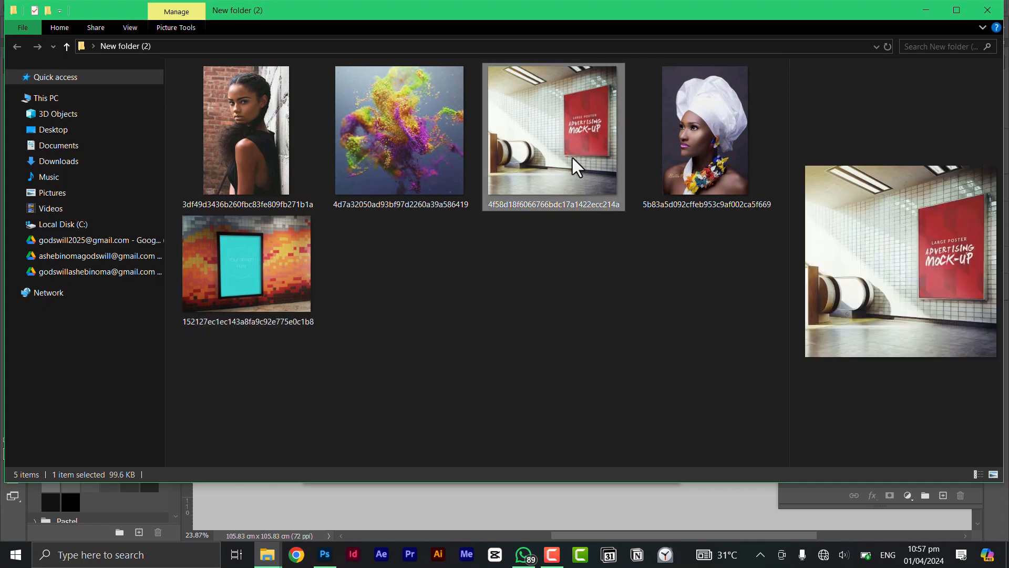
{"action": "left_click", "coordinate": [231, 294]}
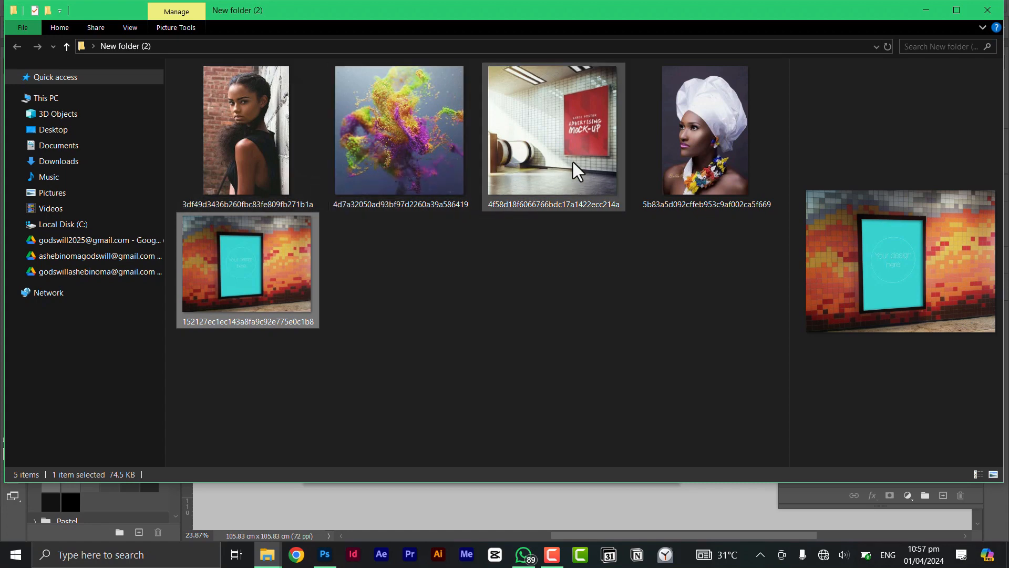
{"action": "left_click", "coordinate": [576, 147]}
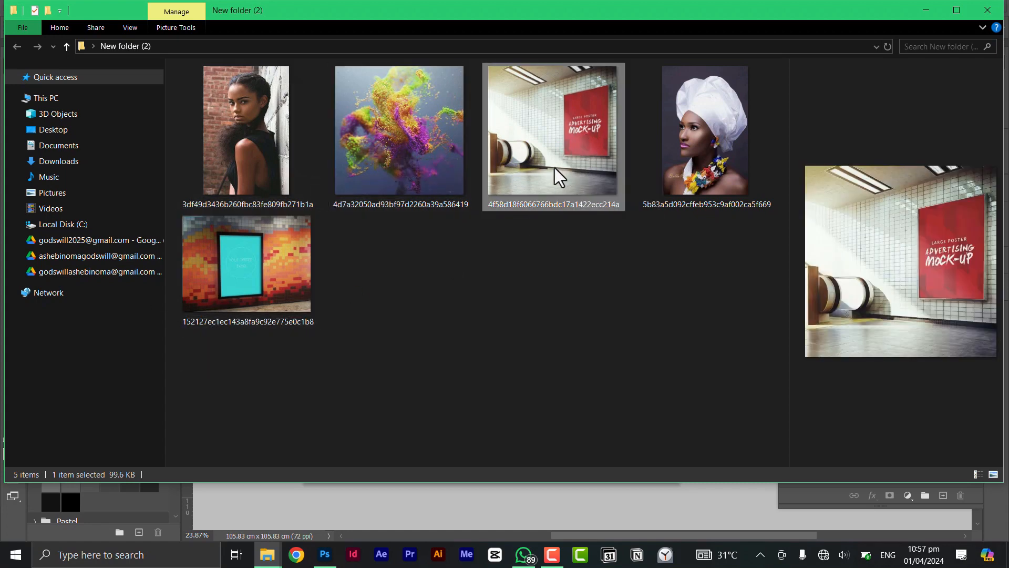
{"action": "left_click_drag", "start_coordinate": [554, 169], "coordinate": [763, 44]}
{"action": "key", "text": "alt+Tab"}
{"action": "key", "text": "alt+Tab"}
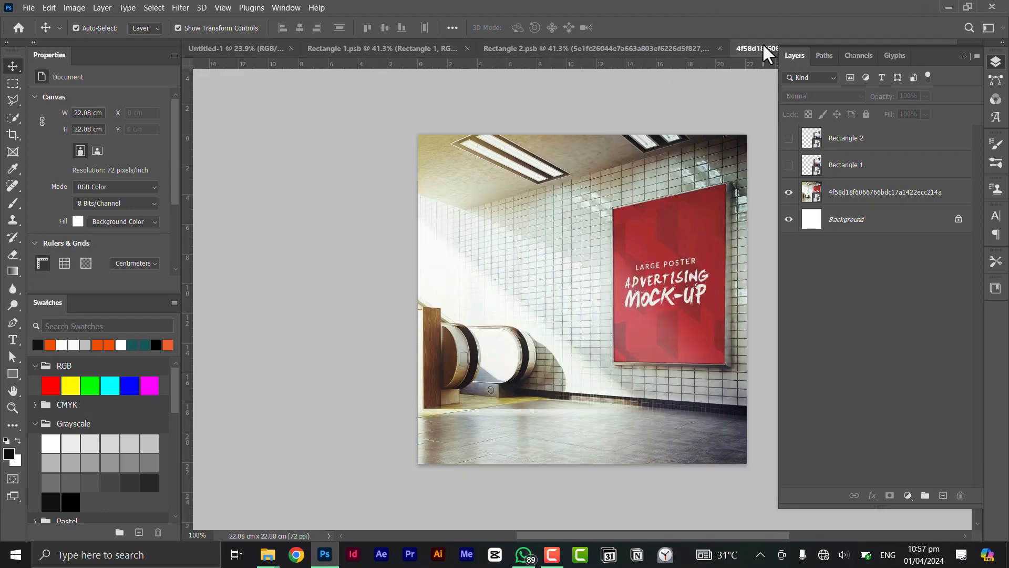
Step: Draw a black rectangle about 7.55 × 10.37 cm over the red poster, from its upper-left corner to its lower-right corner
{"action": "left_click_drag", "start_coordinate": [532, 262], "coordinate": [468, 269]}
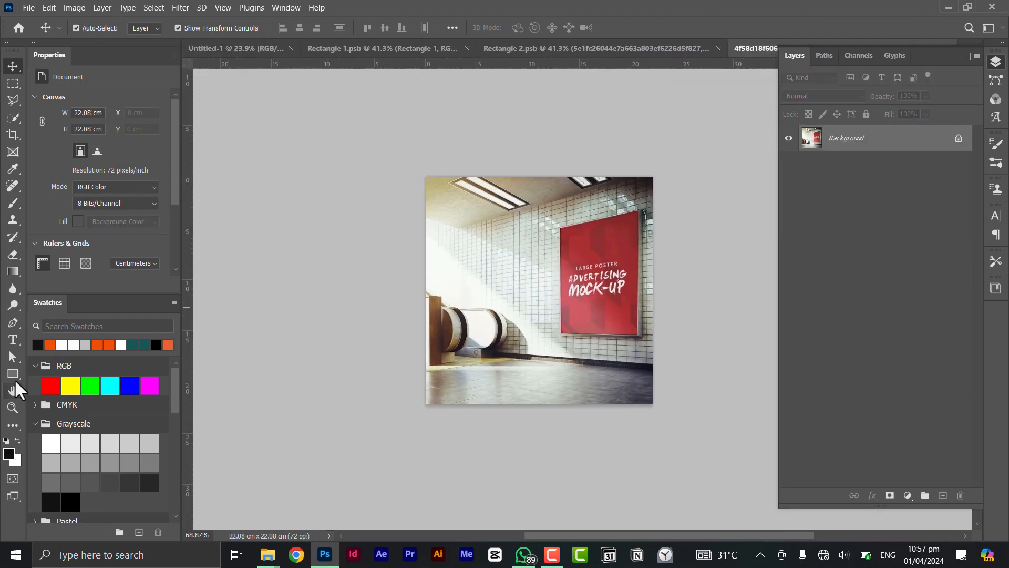
{"action": "left_click", "coordinate": [13, 375]}
{"action": "scroll", "coordinate": [586, 294], "scroll_direction": "up", "scroll_amount": 4}
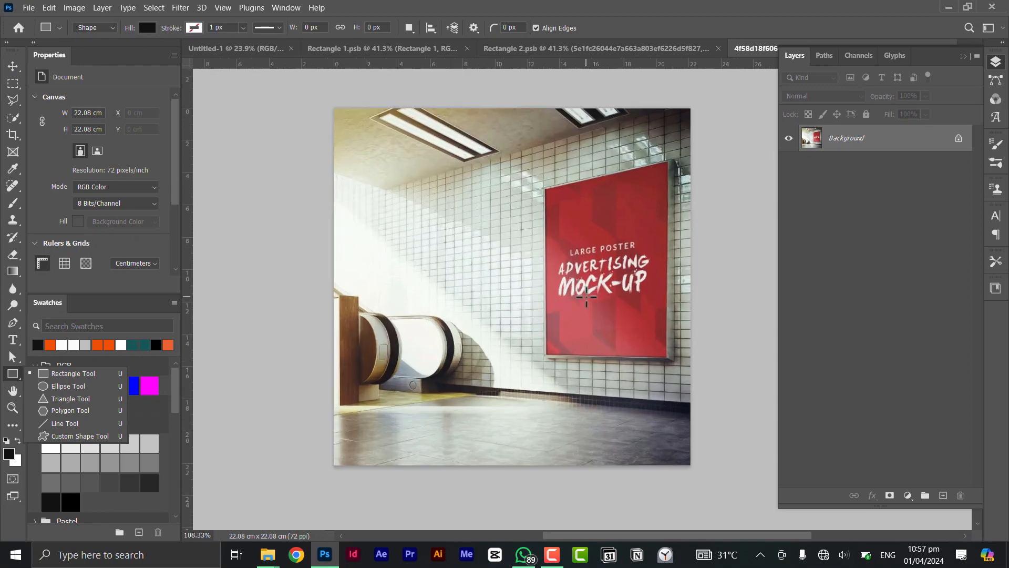
{"action": "left_click_drag", "start_coordinate": [620, 283], "coordinate": [571, 287]}
{"action": "scroll", "coordinate": [545, 256], "scroll_direction": "up", "scroll_amount": 1}
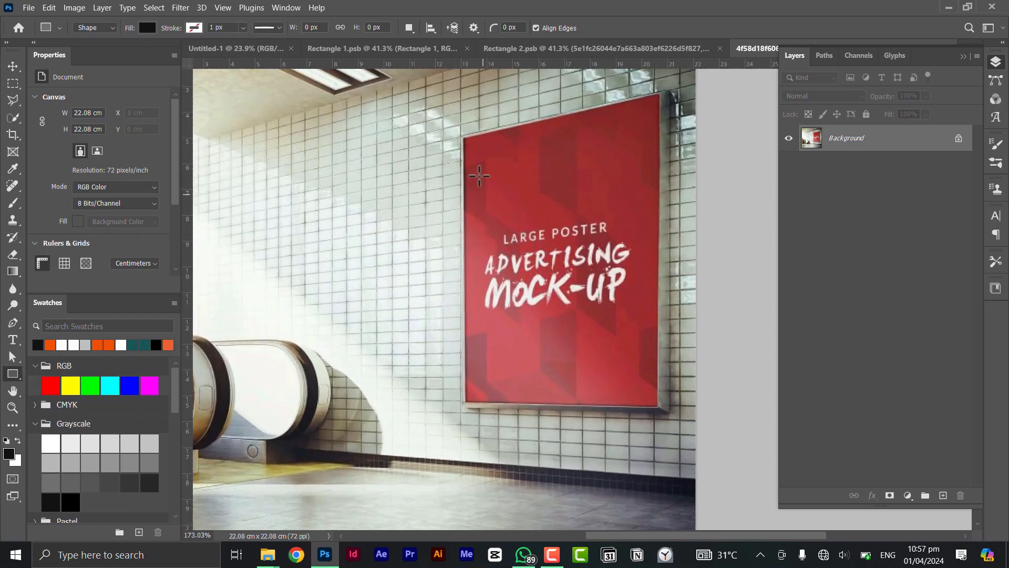
{"action": "left_click_drag", "start_coordinate": [462, 139], "coordinate": [658, 405]}
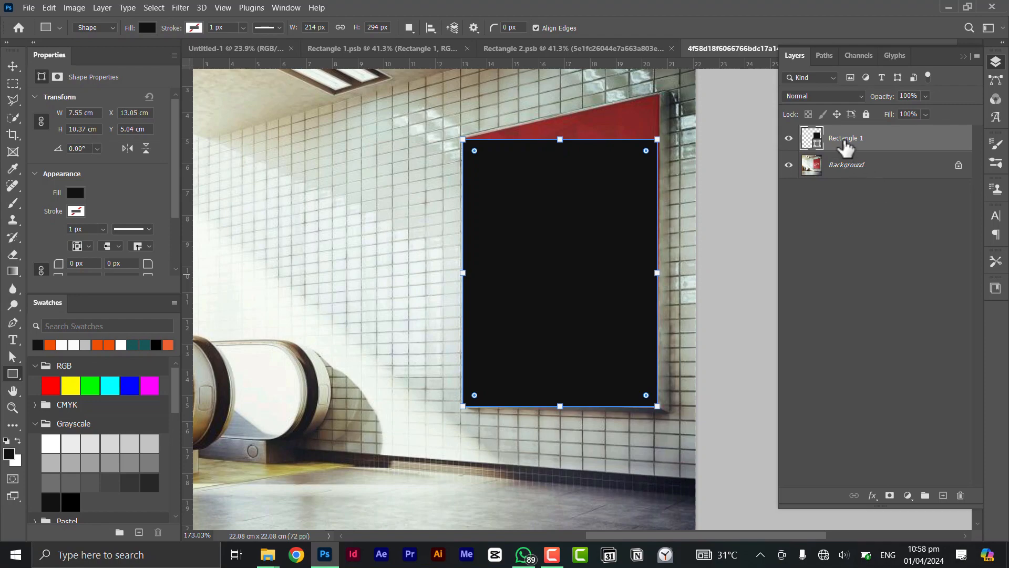
Step: Convert the Rectangle 1 shape layer to a smart object and switch to the Move tool
{"action": "right_click", "coordinate": [855, 143]}
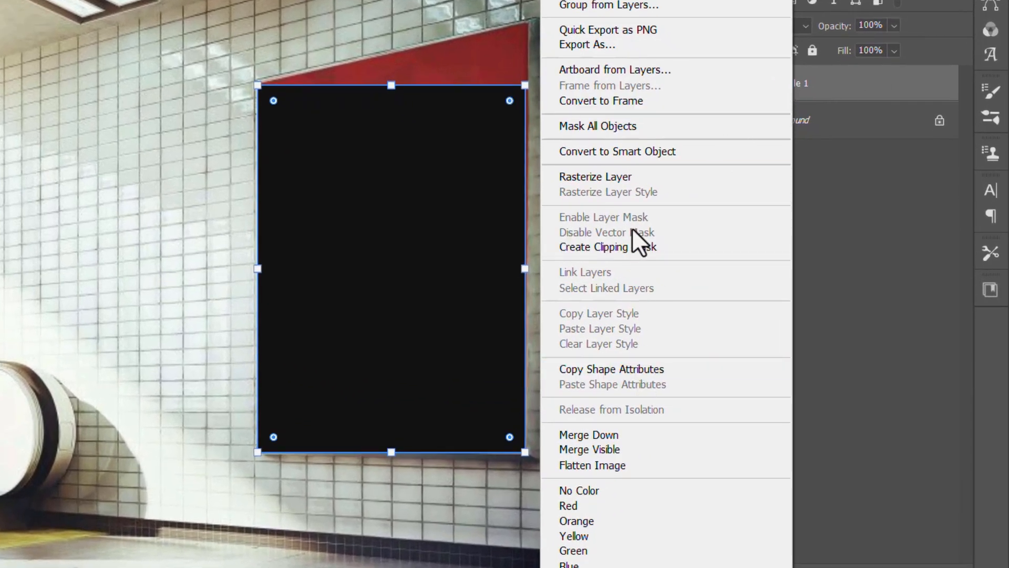
{"action": "left_click", "coordinate": [632, 151]}
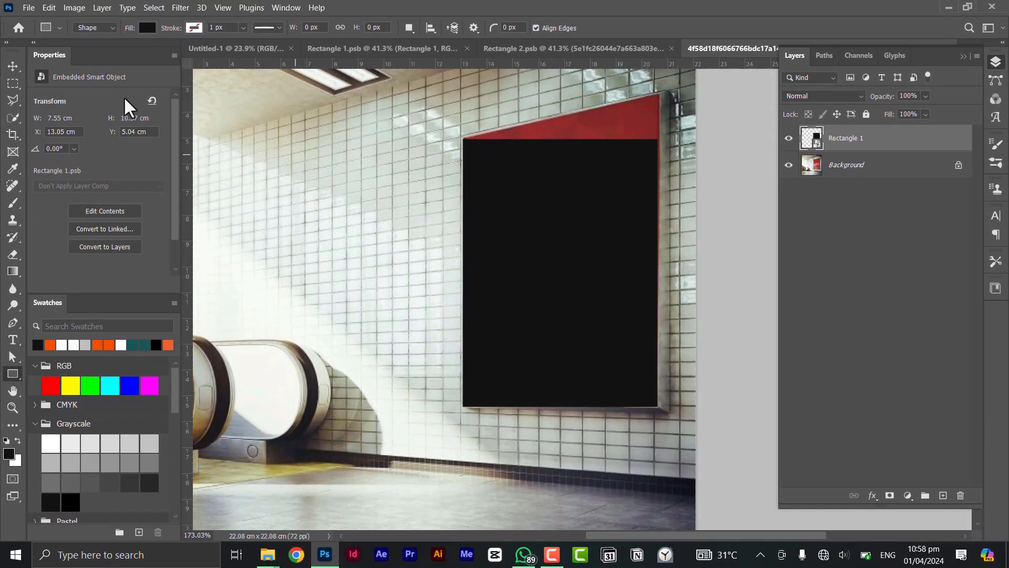
{"action": "left_click", "coordinate": [12, 66]}
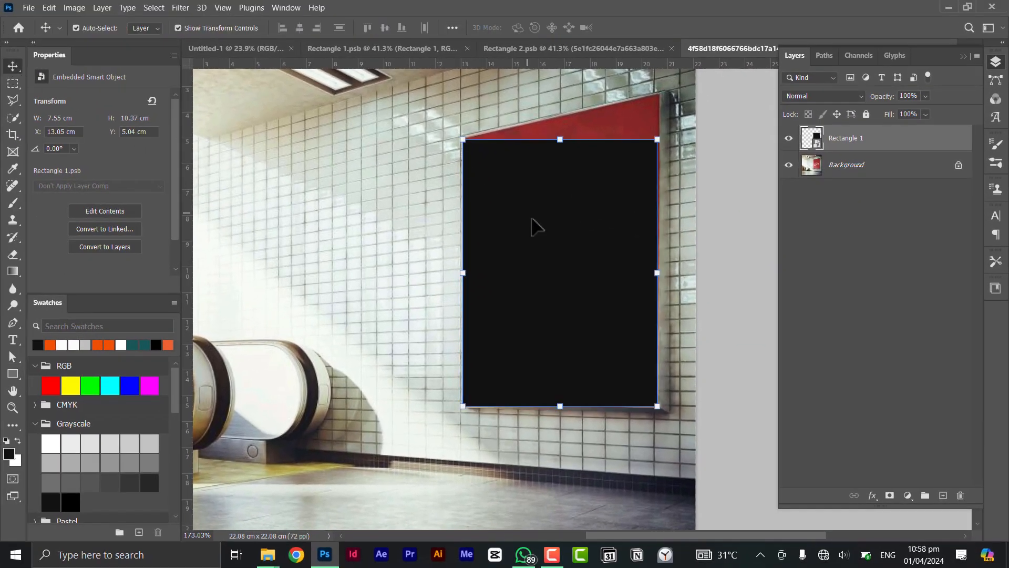
Step: Distort the black rectangle with Free Transform so its upper-right corner meets the poster's upper-right corner
{"action": "left_click_drag", "start_coordinate": [539, 235], "coordinate": [509, 264]}
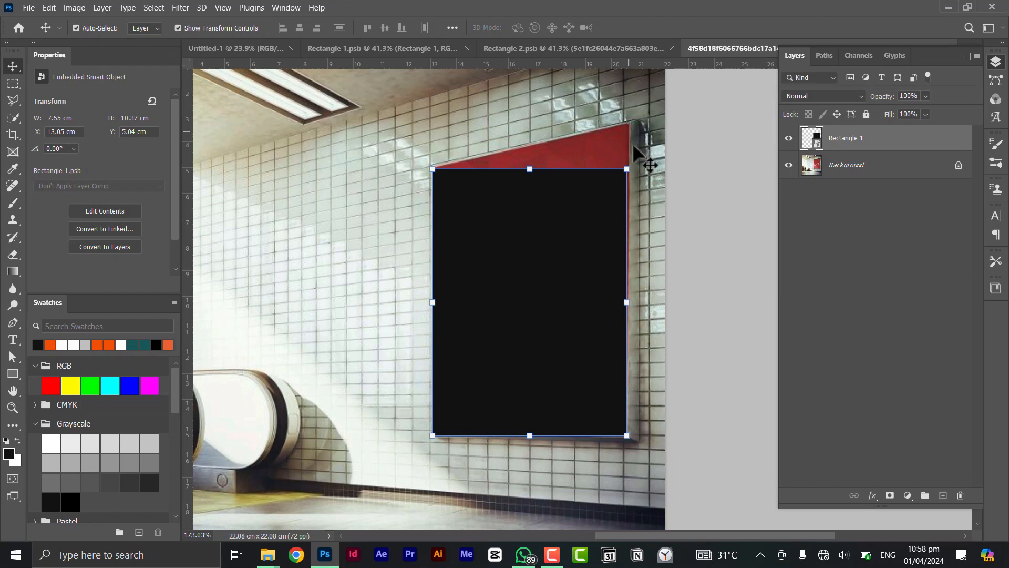
{"action": "scroll", "coordinate": [610, 179], "scroll_direction": "up", "scroll_amount": 1}
{"action": "left_click_drag", "start_coordinate": [589, 192], "coordinate": [554, 242]}
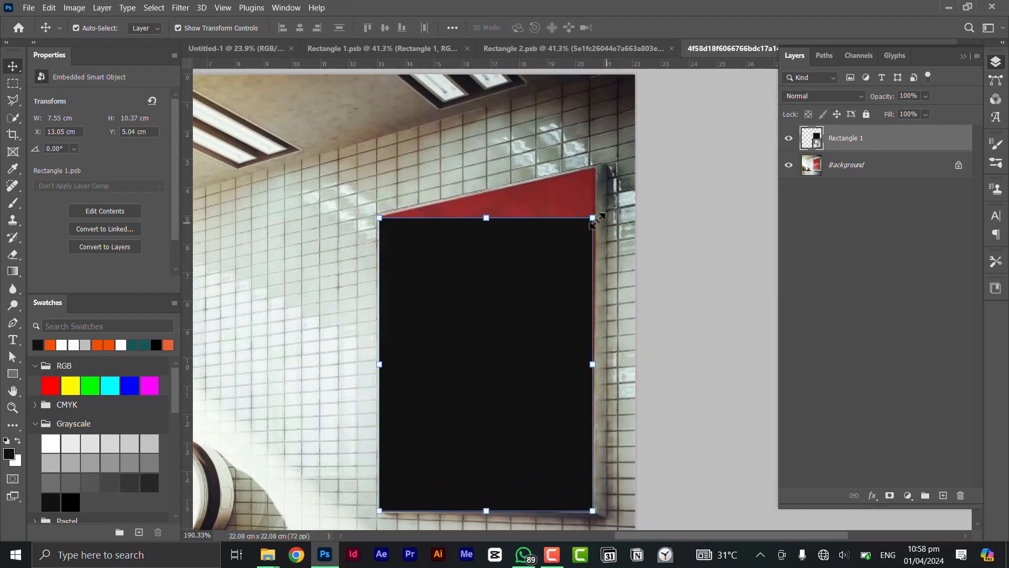
{"action": "key", "text": "ctrl"}
{"action": "key", "text": "ctrl"}
{"action": "key", "text": "ctrl"}
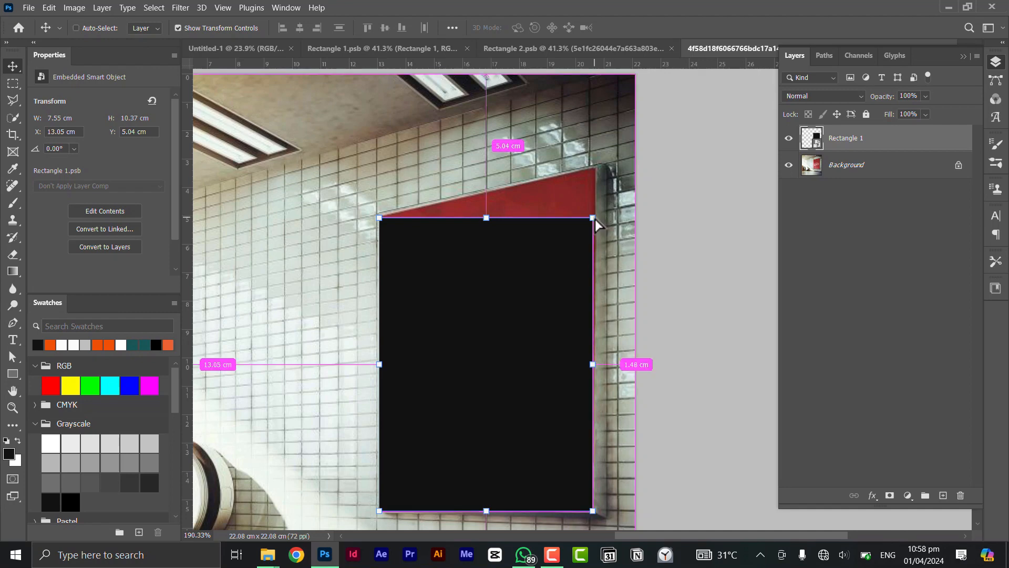
{"action": "key", "text": "ctrl+t"}
{"action": "left_click_drag", "start_coordinate": [597, 215], "coordinate": [598, 173]}
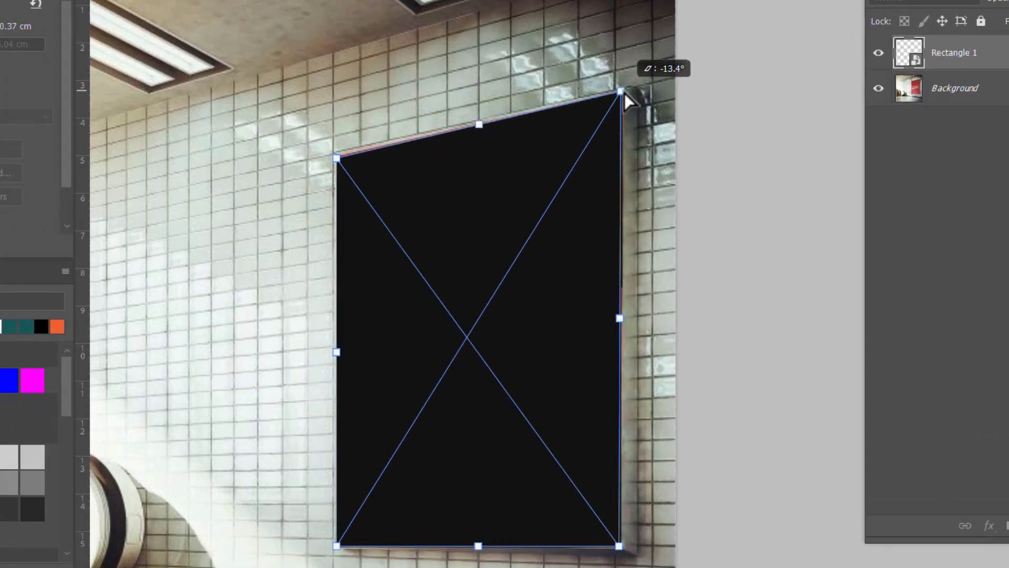
{"action": "left_click_drag", "start_coordinate": [624, 93], "coordinate": [625, 90]}
Step: Fine-tune the rectangle's lower-right corner to match the inner corner of the poster frame
{"action": "left_click_drag", "start_coordinate": [601, 496], "coordinate": [581, 317]}
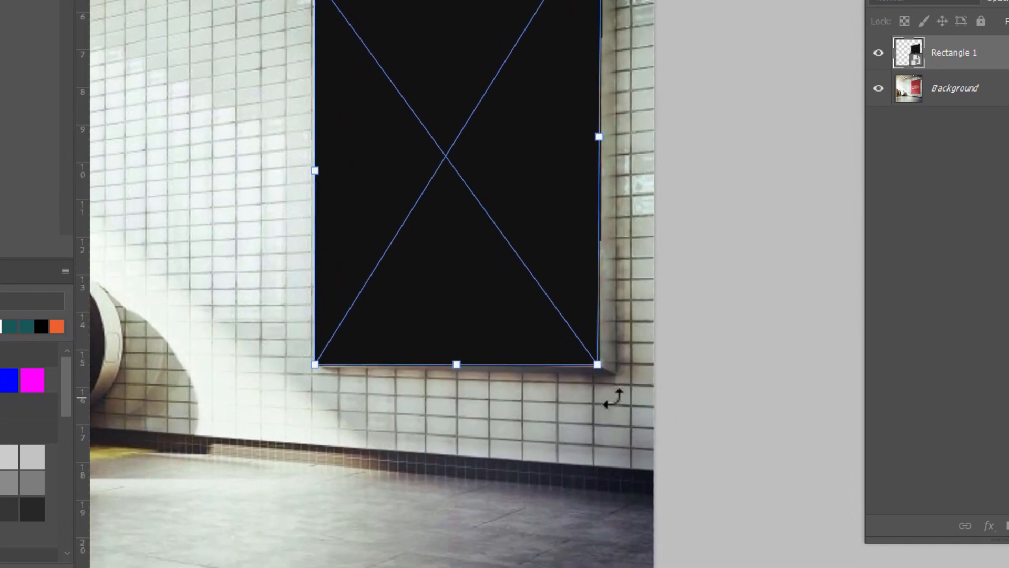
{"action": "scroll", "coordinate": [611, 392], "scroll_direction": "up", "scroll_amount": 7}
{"action": "left_click_drag", "start_coordinate": [480, 264], "coordinate": [504, 300]}
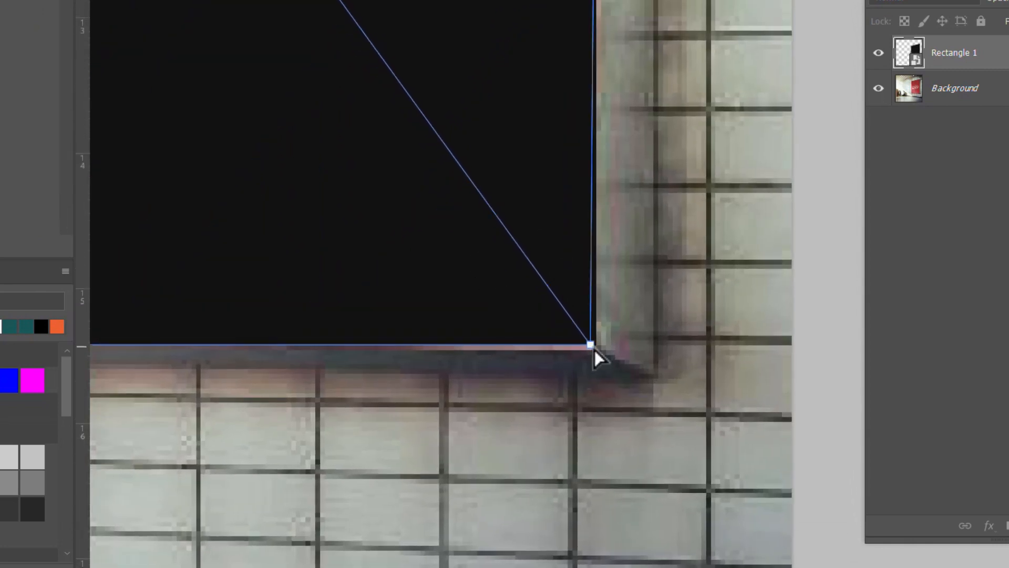
{"action": "mouse_move", "coordinate": [594, 350]}
{"action": "left_mouse_down"}
{"action": "mouse_move", "coordinate": [556, 333]}
{"action": "mouse_move", "coordinate": [589, 352]}
{"action": "left_mouse_up"}
Step: Align the rectangle's upper-left corner with the poster's corner to cover the remaining red edge, and apply the transform
{"action": "scroll", "coordinate": [590, 352], "scroll_direction": "down", "scroll_amount": 4}
{"action": "left_click_drag", "start_coordinate": [430, 260], "coordinate": [637, 342]}
{"action": "left_click_drag", "start_coordinate": [387, 324], "coordinate": [520, 340]}
{"action": "scroll", "coordinate": [519, 365], "scroll_direction": "down", "scroll_amount": 3}
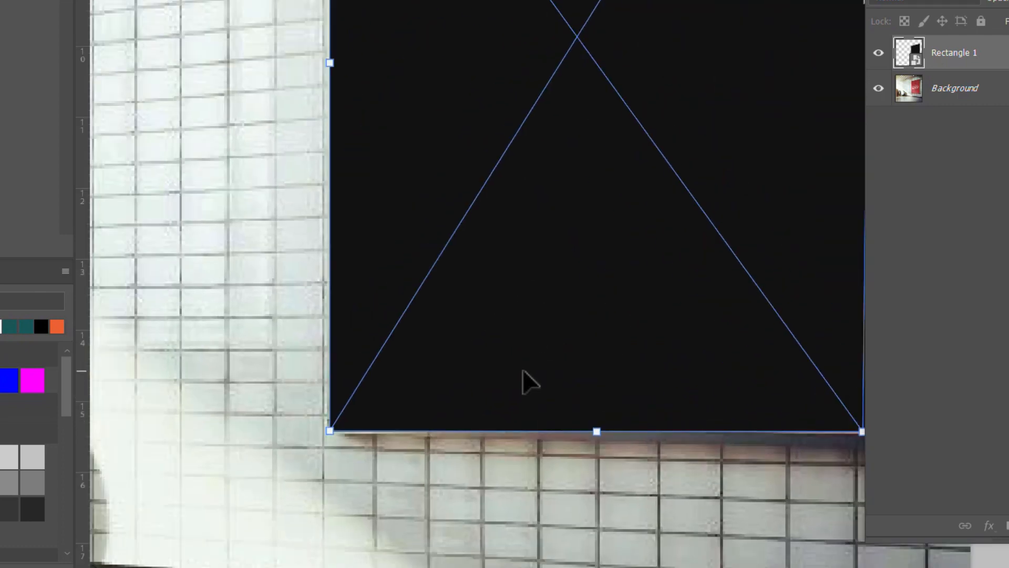
{"action": "left_click_drag", "start_coordinate": [485, 145], "coordinate": [494, 451]}
{"action": "left_click_drag", "start_coordinate": [437, 154], "coordinate": [412, 365]}
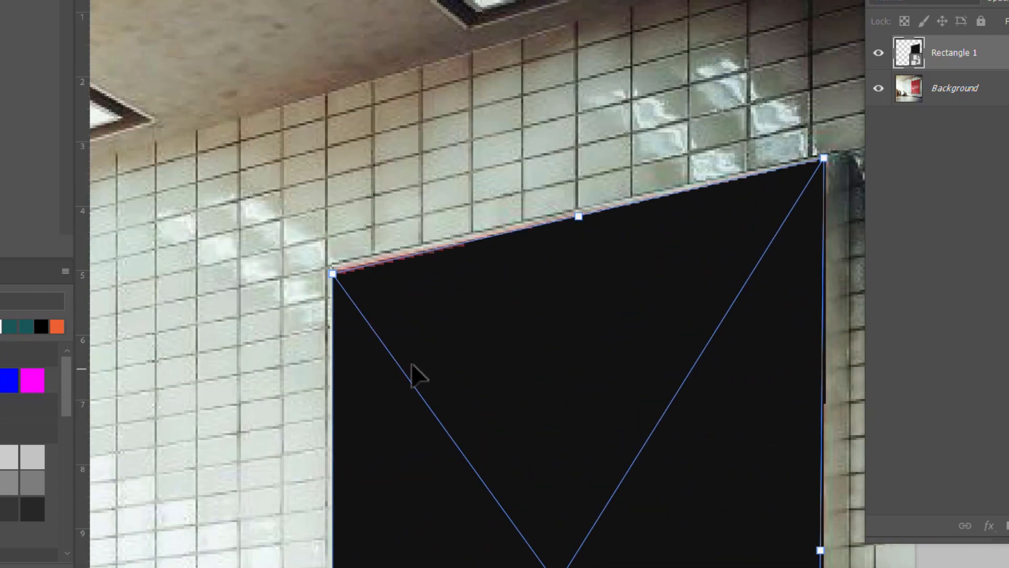
{"action": "scroll", "coordinate": [326, 292], "scroll_direction": "up", "scroll_amount": 3}
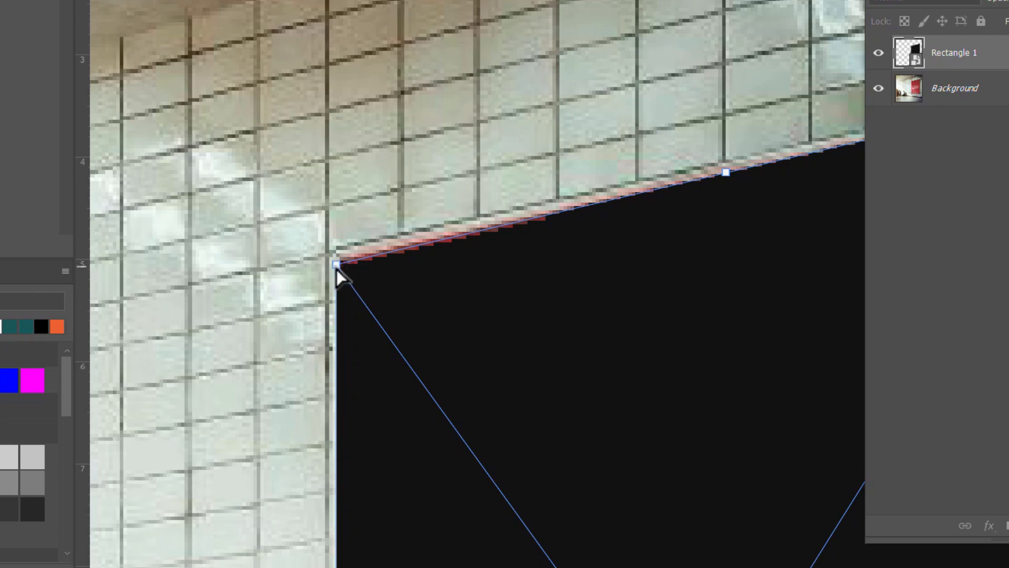
{"action": "left_click_drag", "start_coordinate": [338, 267], "coordinate": [340, 260]}
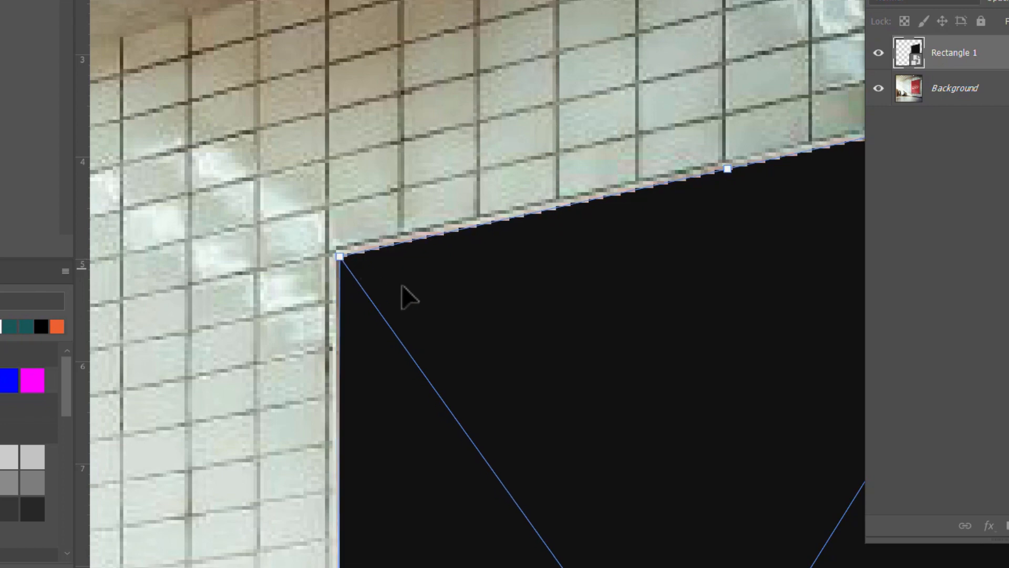
{"action": "scroll", "coordinate": [545, 297], "scroll_direction": "down", "scroll_amount": 1}
{"action": "scroll", "coordinate": [544, 297], "scroll_direction": "down", "scroll_amount": 1}
{"action": "left_click_drag", "start_coordinate": [596, 322], "coordinate": [543, 282]}
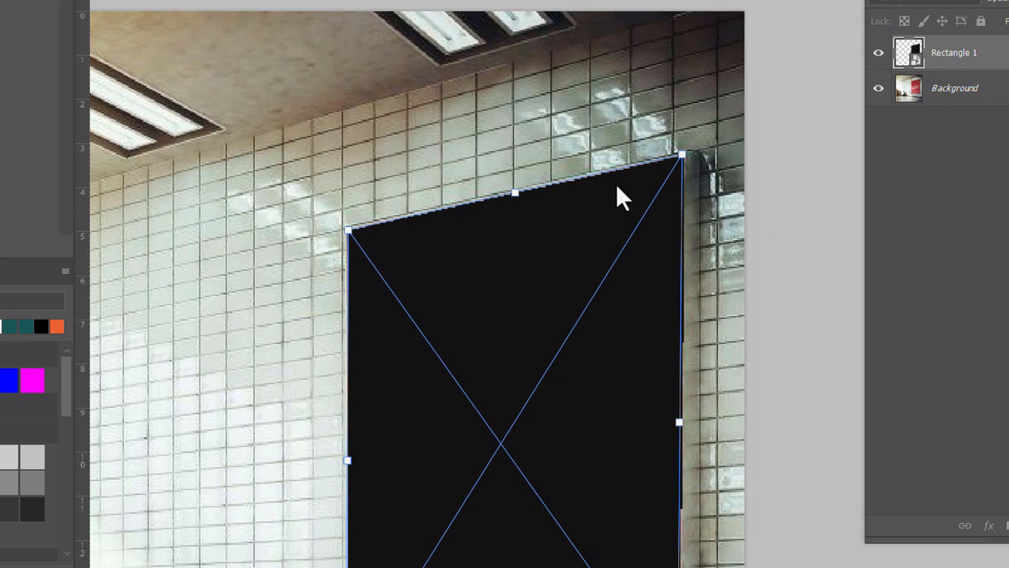
{"action": "key", "text": "Return"}
{"action": "scroll", "coordinate": [640, 199], "scroll_direction": "down", "scroll_amount": 2}
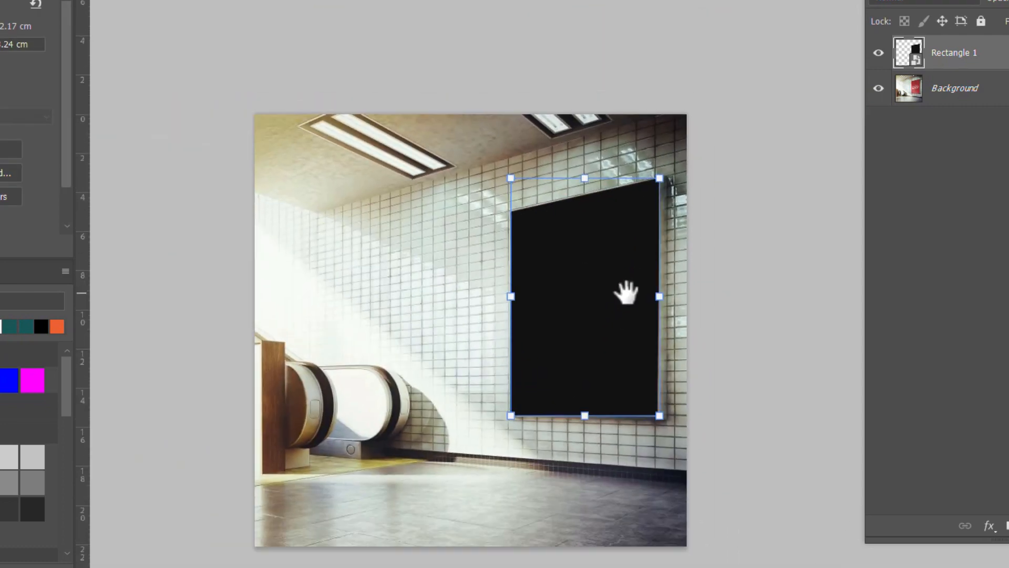
Step: Deselect the fitted rectangle and open the contents of the Rectangle 1 smart object
{"action": "left_click", "coordinate": [725, 308]}
{"action": "scroll", "coordinate": [626, 293], "scroll_direction": "up", "scroll_amount": 2}
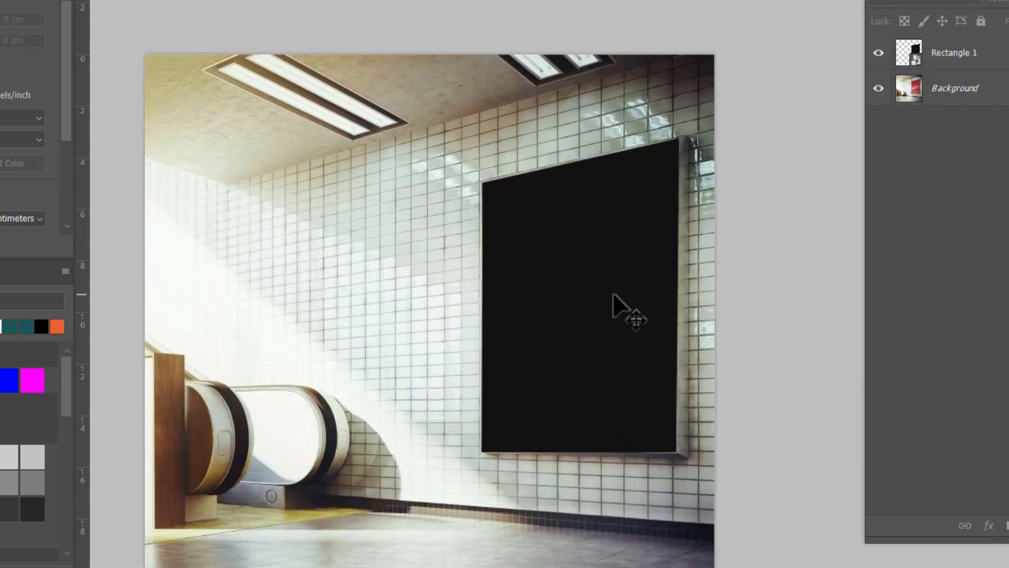
{"action": "scroll", "coordinate": [611, 308], "scroll_direction": "up", "scroll_amount": 2}
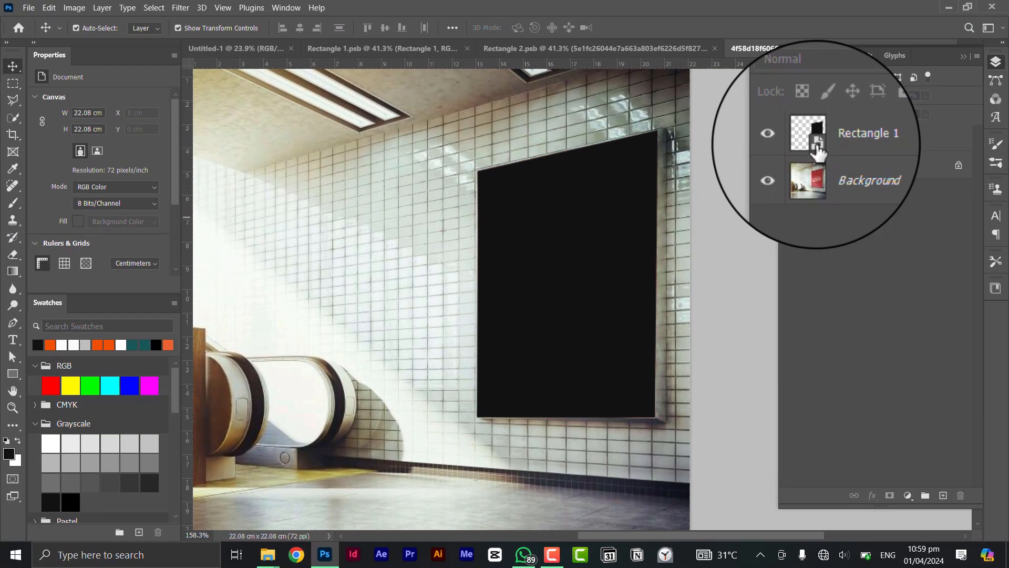
{"action": "double_click", "coordinate": [816, 148]}
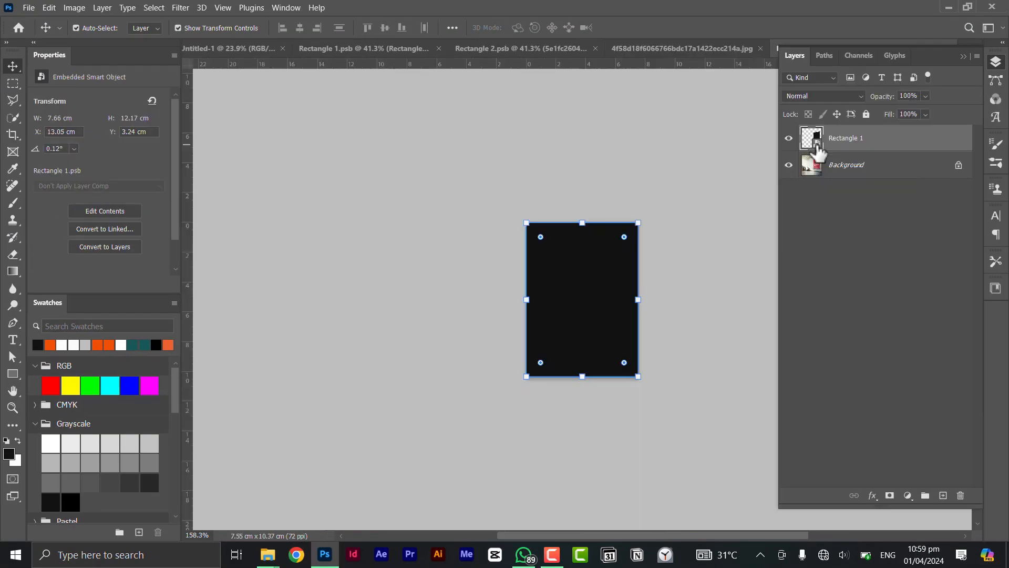
Step: Place the colourful powder image 4d7a32050ad93bf97d2260a39a586419 from New folder (2) into the Rectangle 1 smart object contents
{"action": "scroll", "coordinate": [552, 327], "scroll_direction": "up", "scroll_amount": 3}
{"action": "left_click_drag", "start_coordinate": [598, 293], "coordinate": [572, 304]}
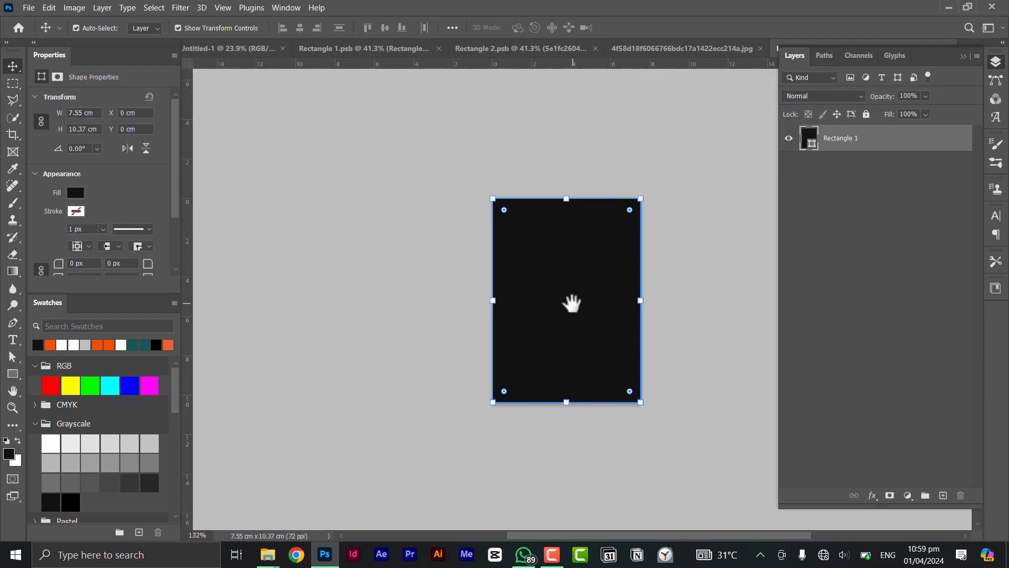
{"action": "key", "text": "alt+Tab"}
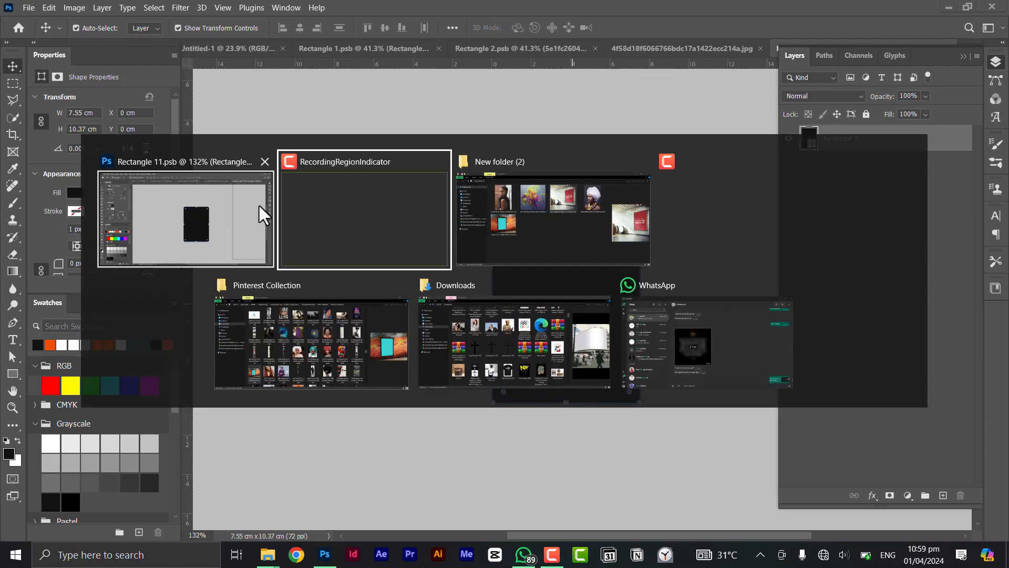
{"action": "left_click", "coordinate": [528, 208]}
{"action": "left_click_drag", "start_coordinate": [409, 143], "coordinate": [486, 333]}
{"action": "key", "text": "alt+Tab"}
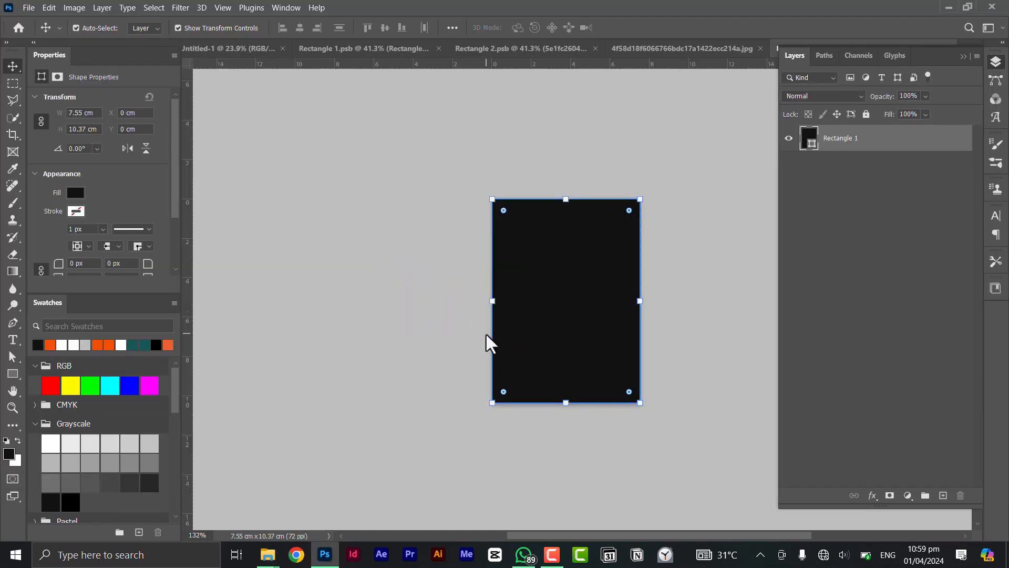
Step: Enlarge the placed powder image to about 47% to cover the canvas, apply it, and return to the mockup document
{"action": "scroll", "coordinate": [652, 296], "scroll_direction": "up", "scroll_amount": 2}
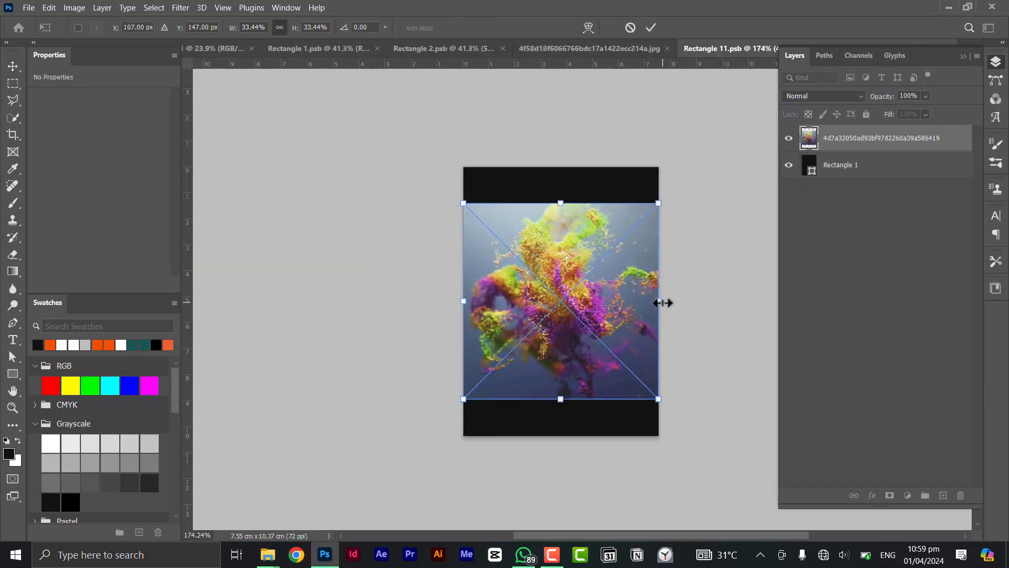
{"action": "left_click_drag", "start_coordinate": [659, 303], "coordinate": [702, 307]}
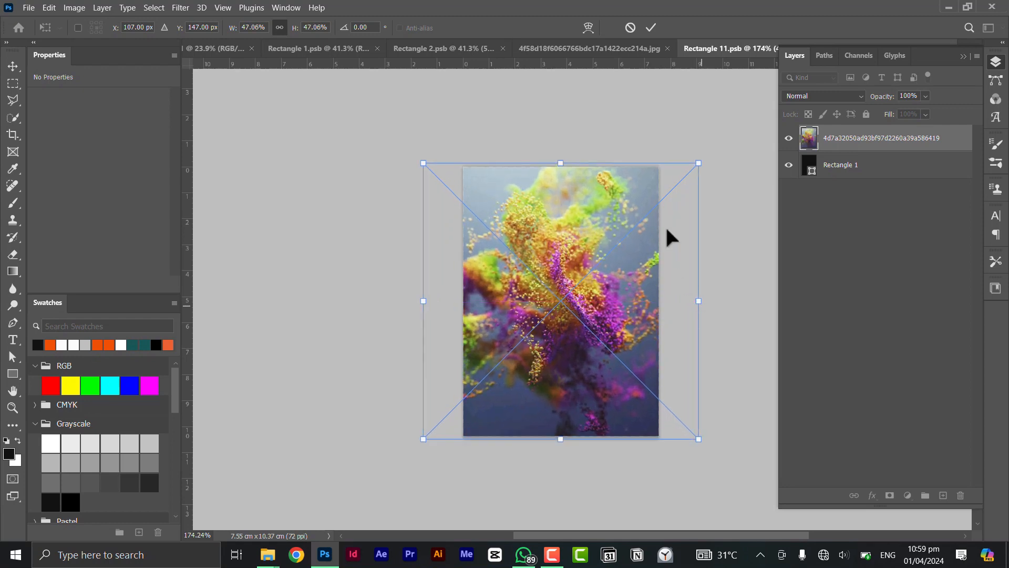
{"action": "left_click", "coordinate": [650, 29]}
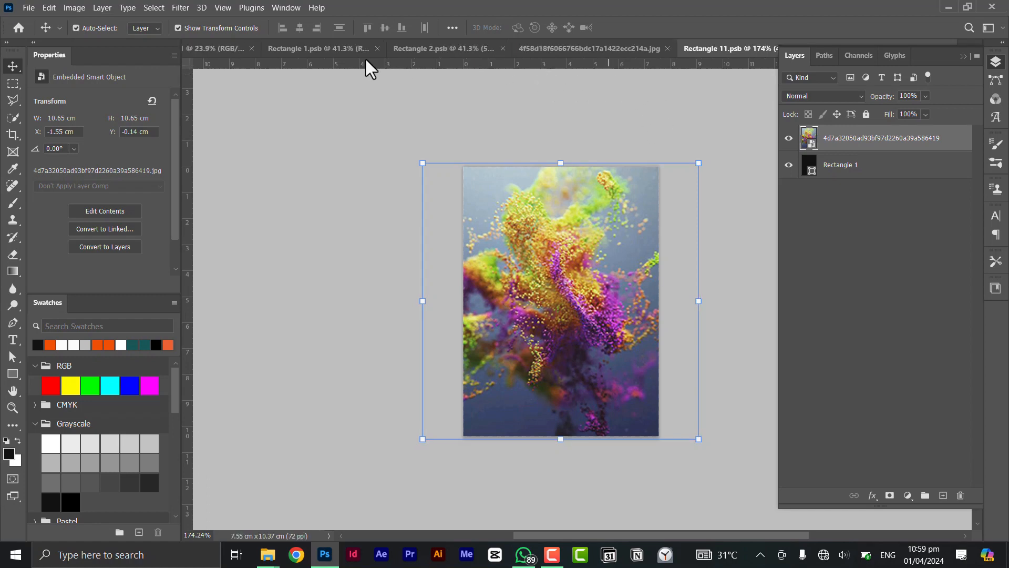
{"action": "left_click", "coordinate": [527, 48]}
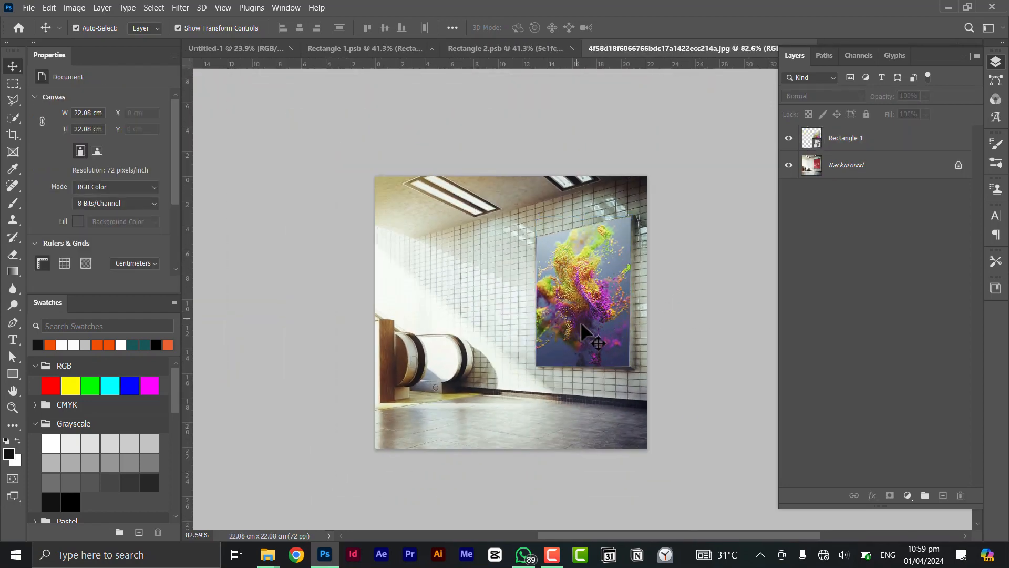
{"action": "scroll", "coordinate": [573, 293], "scroll_direction": "up", "scroll_amount": 2}
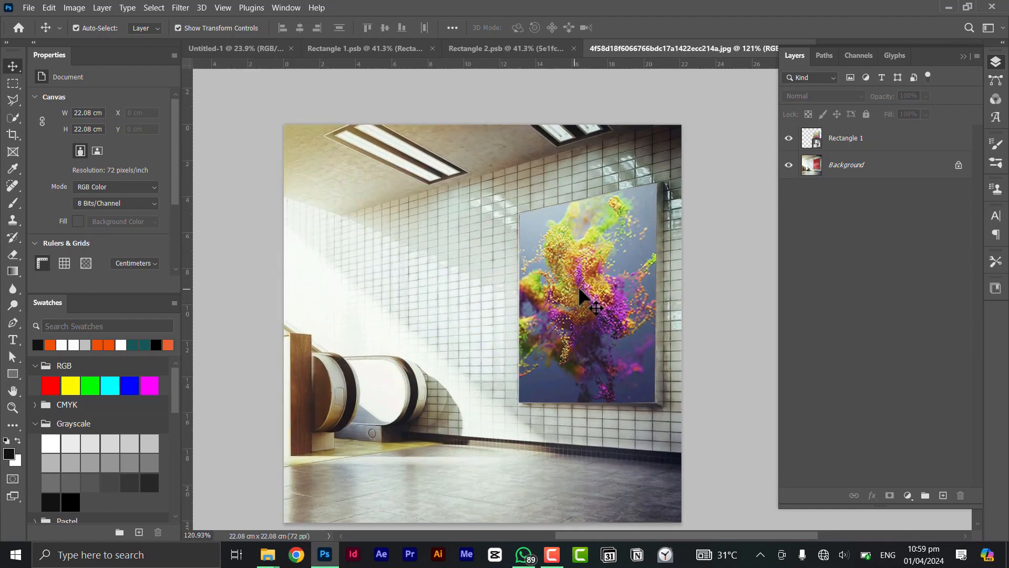
Step: Reopen the Rectangle 1 smart object and place the brick-wall portrait 3df49d3436b260fbc83fe809fb271b1a from New folder (2) inside it
{"action": "double_click", "coordinate": [818, 146]}
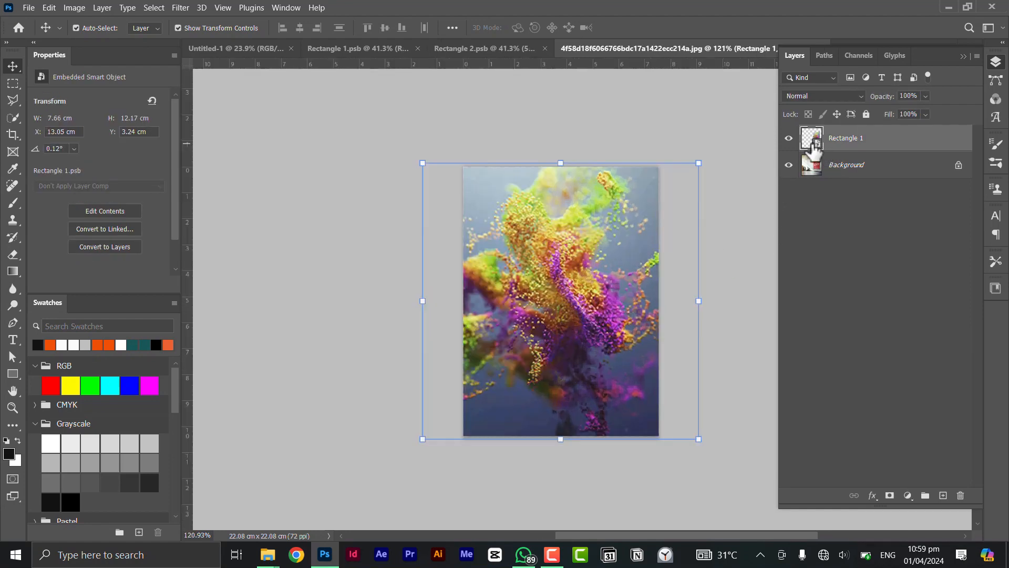
{"action": "key", "text": "alt+Tab"}
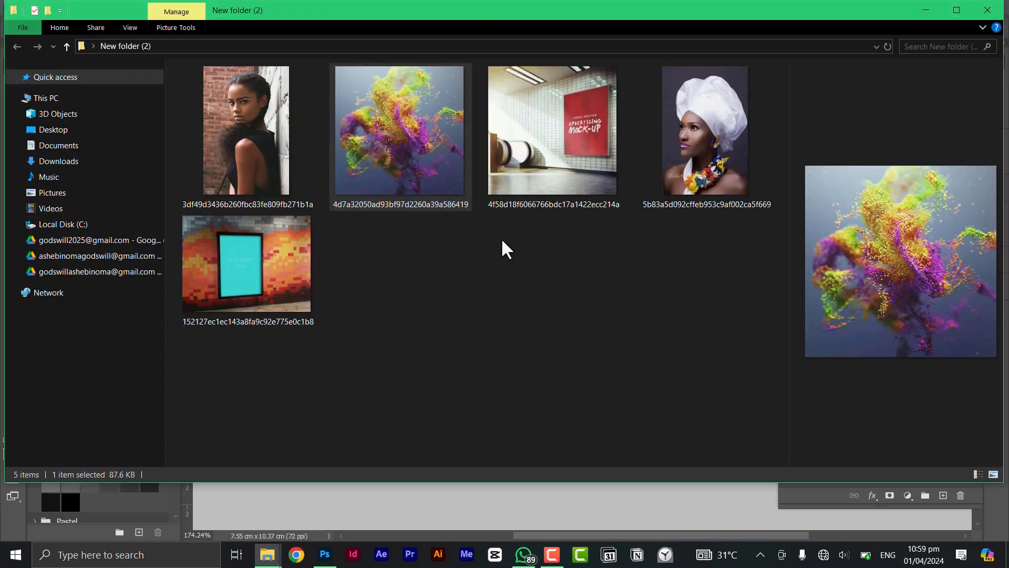
{"action": "left_click", "coordinate": [251, 148]}
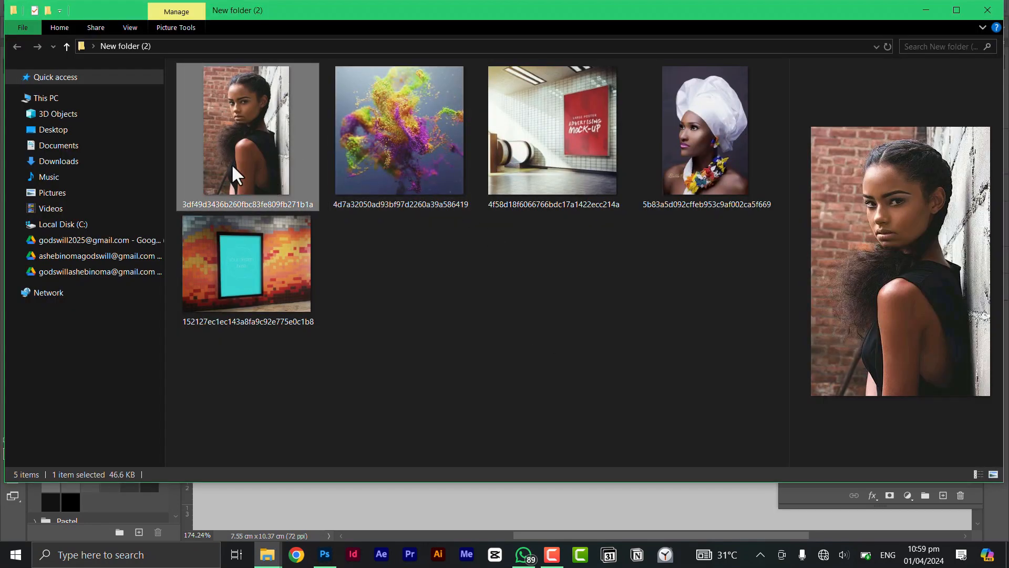
{"action": "left_click_drag", "start_coordinate": [232, 174], "coordinate": [524, 299]}
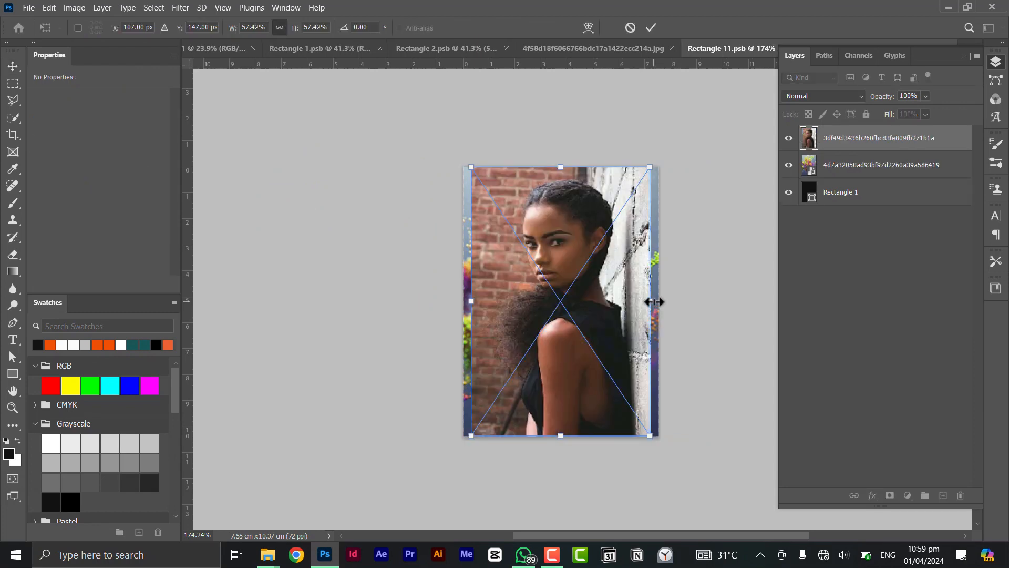
Step: Enlarge the brick-wall portrait to about 68%, shift it slightly down to frame the head, and apply the placement
{"action": "left_click_drag", "start_coordinate": [651, 301], "coordinate": [673, 306]}
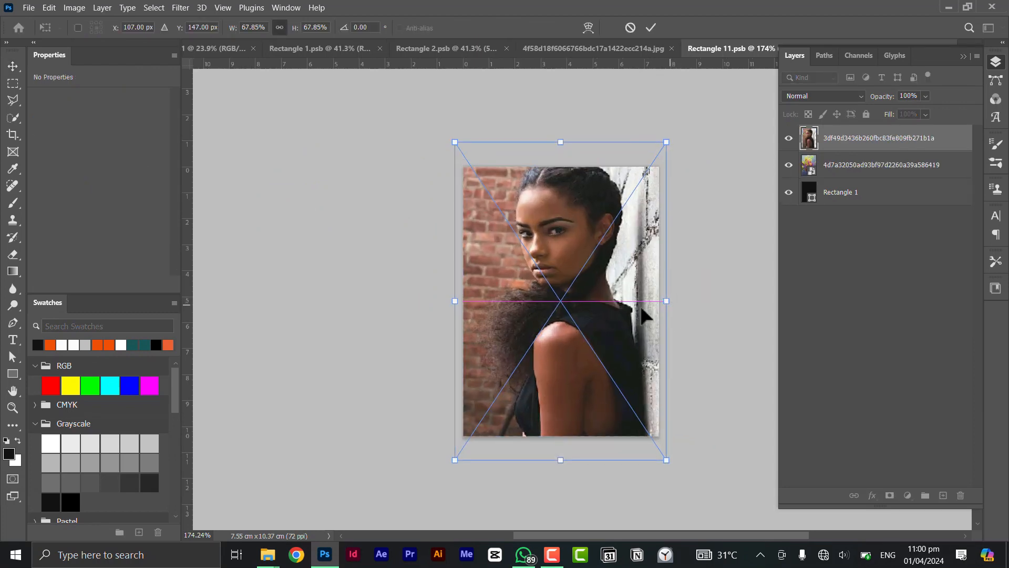
{"action": "left_click_drag", "start_coordinate": [603, 310], "coordinate": [600, 324]}
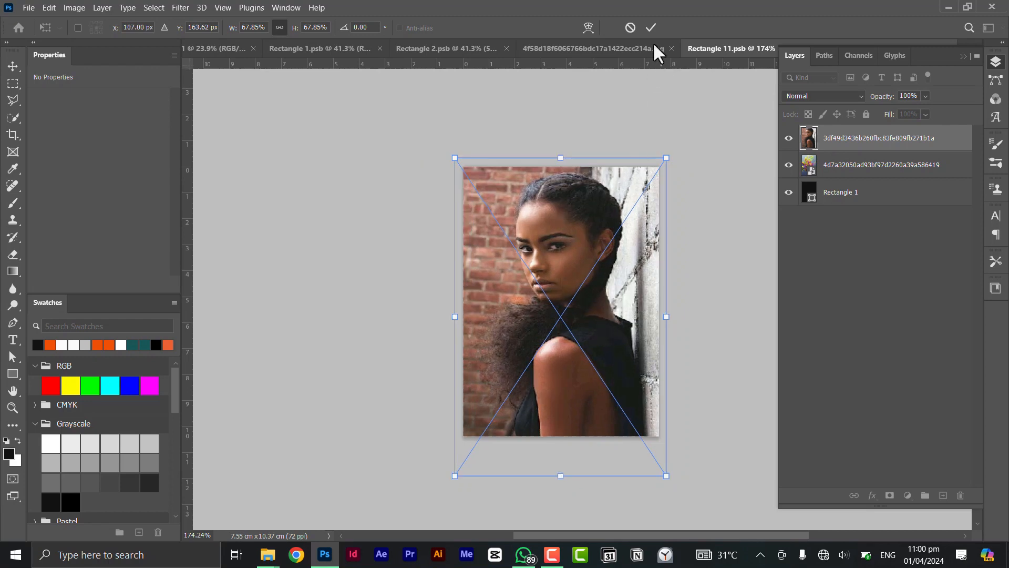
{"action": "key", "text": "Return"}
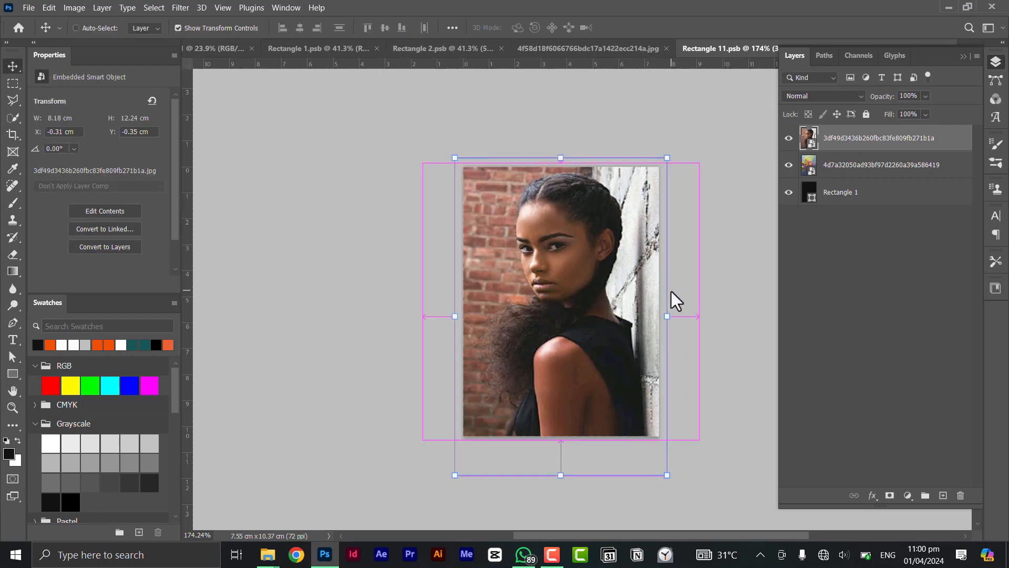
Step: Update the mockup document with the brick-wall portrait and check how it fits the poster
{"action": "left_click", "coordinate": [579, 47]}
{"action": "left_click", "coordinate": [704, 312]}
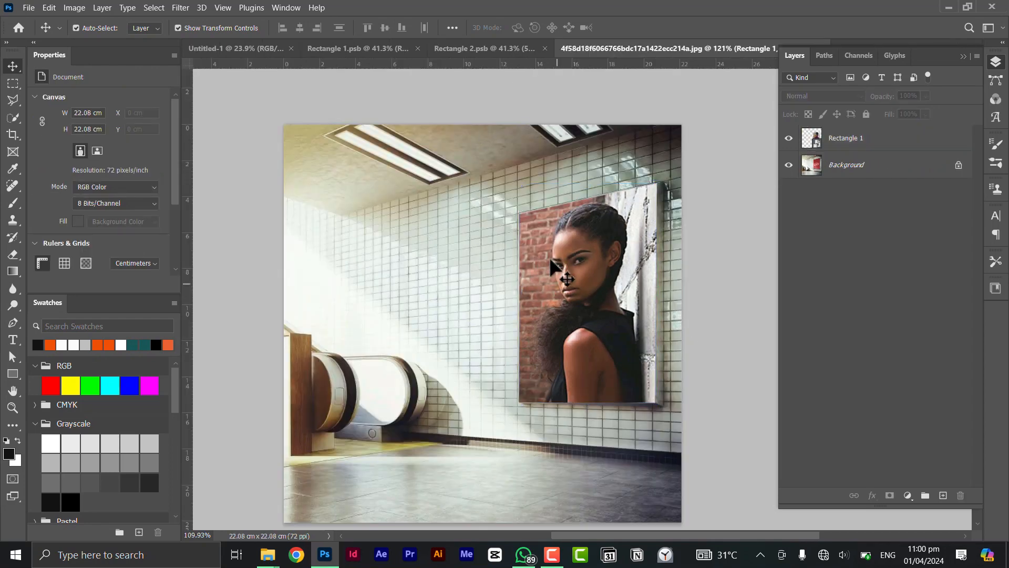
{"action": "scroll", "coordinate": [553, 265], "scroll_direction": "down", "scroll_amount": 4}
{"action": "scroll", "coordinate": [560, 266], "scroll_direction": "up", "scroll_amount": 3}
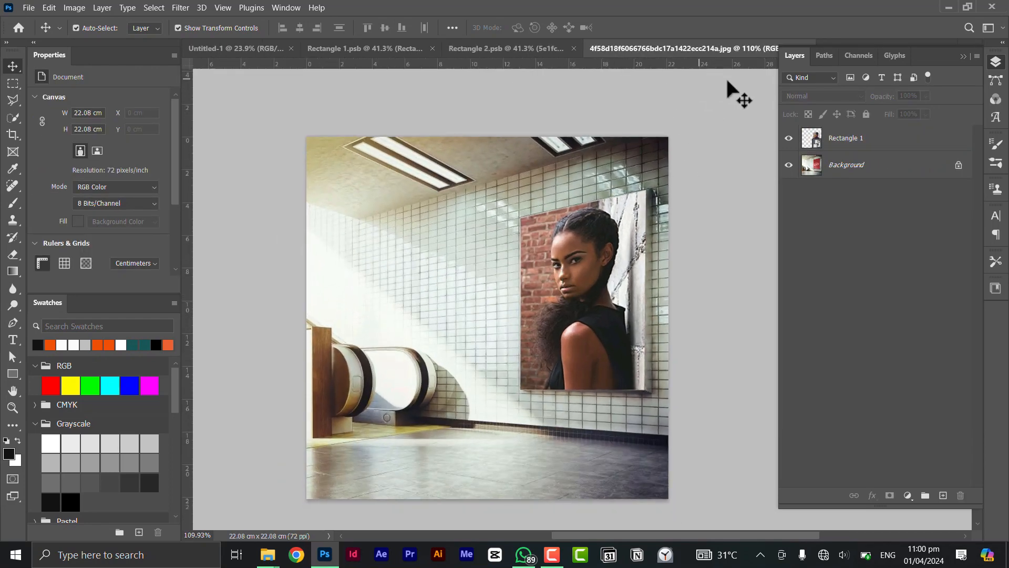
Step: Reopen the Rectangle 1 smart object and place the white headwrap portrait 5b83a5d092cffeb953c9af002ca5f669 from New folder (2) inside it
{"action": "double_click", "coordinate": [819, 145]}
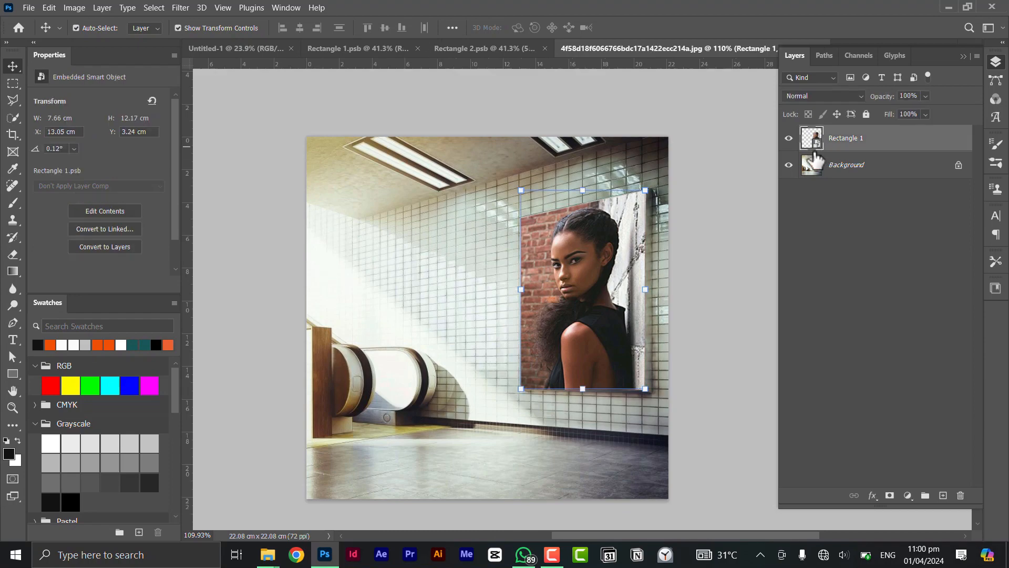
{"action": "key", "text": "alt+Tab"}
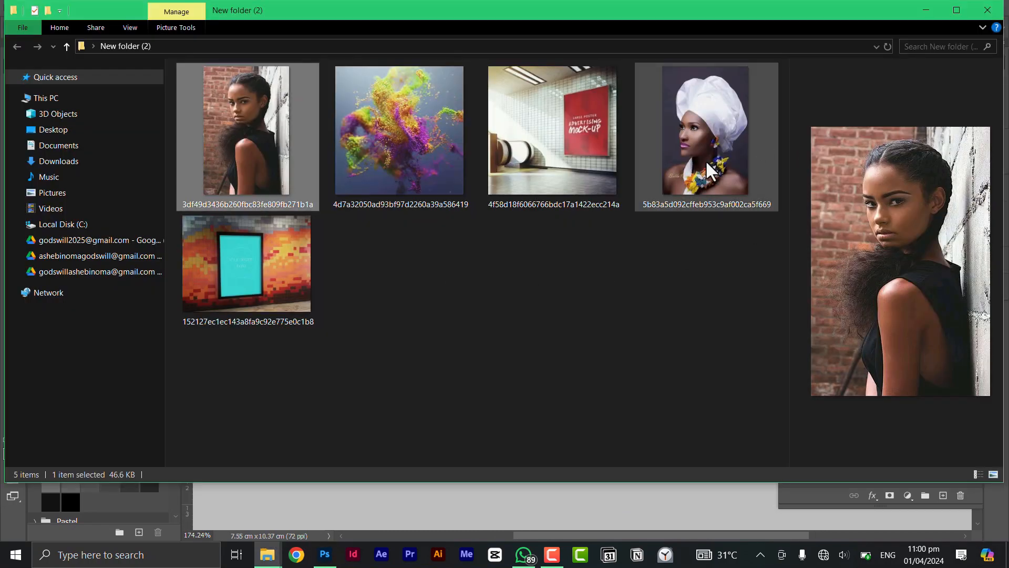
{"action": "left_click_drag", "start_coordinate": [698, 134], "coordinate": [574, 331]}
{"action": "key", "text": "alt+Tab"}
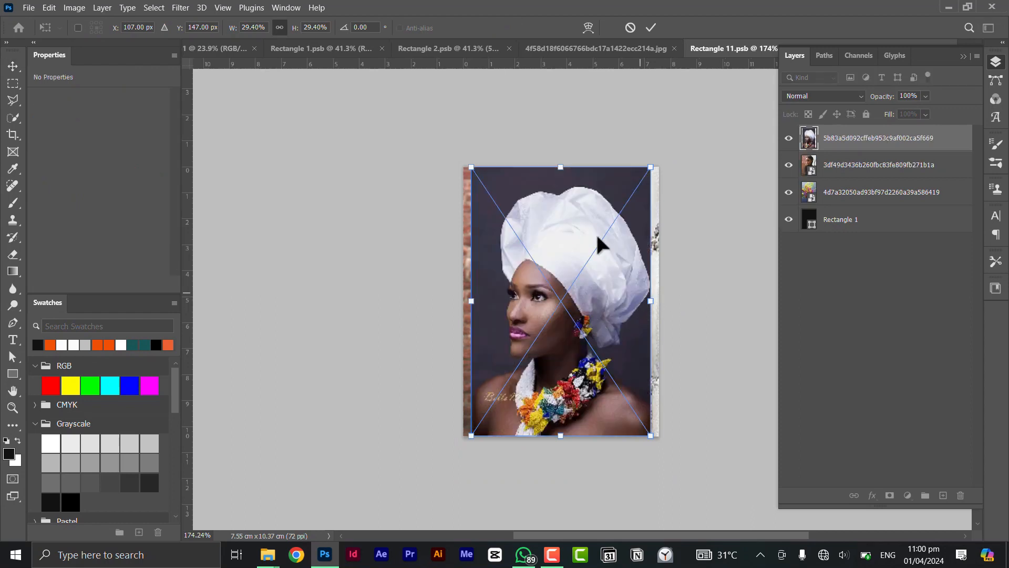
Step: Enlarge the headwrap portrait to about 33%, position it to cover the canvas with the full headwrap showing, and apply the placement
{"action": "left_click_drag", "start_coordinate": [560, 167], "coordinate": [551, 135]}
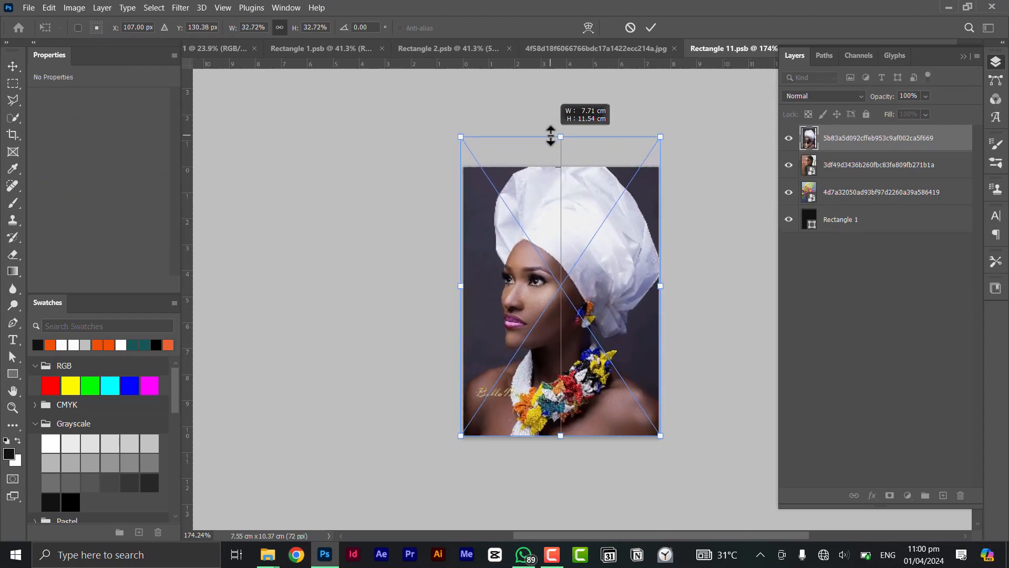
{"action": "left_click_drag", "start_coordinate": [604, 252], "coordinate": [598, 263]}
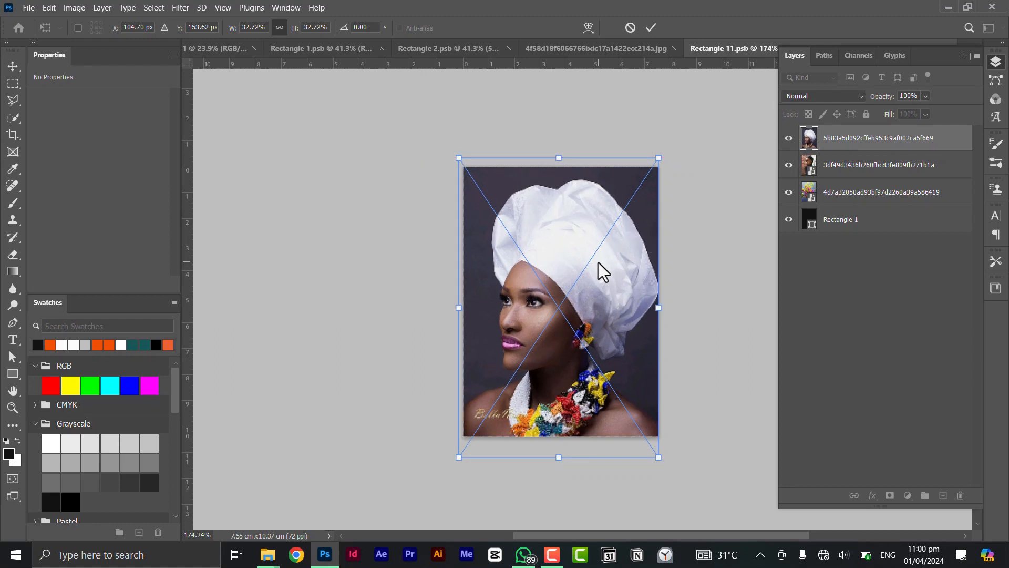
{"action": "key", "text": "Left"}
{"action": "key", "text": "Left"}
{"action": "key", "text": "Left"}
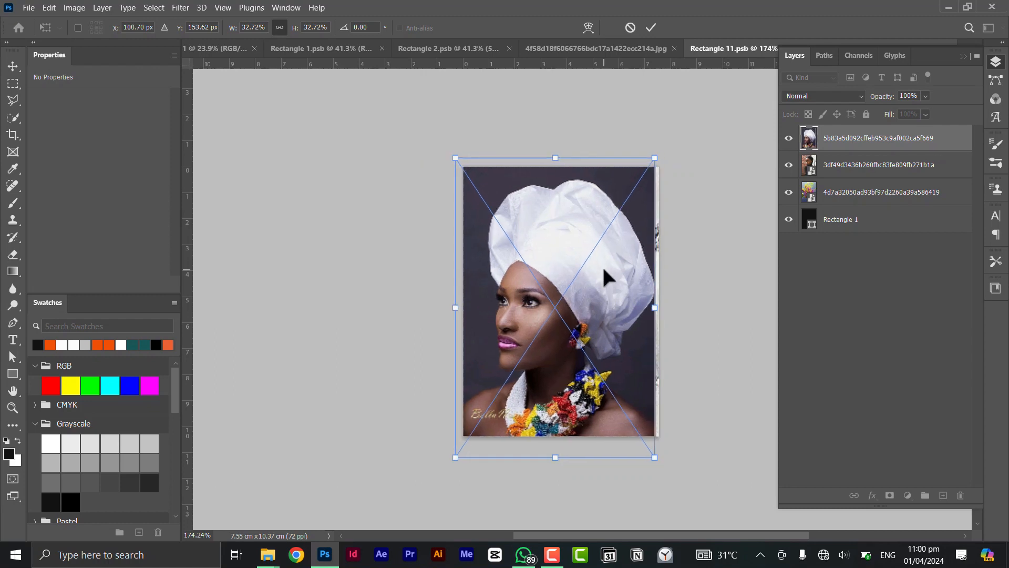
{"action": "key", "text": "Right"}
{"action": "key", "text": "Right"}
{"action": "key", "text": "Right"}
{"action": "key", "text": "Right"}
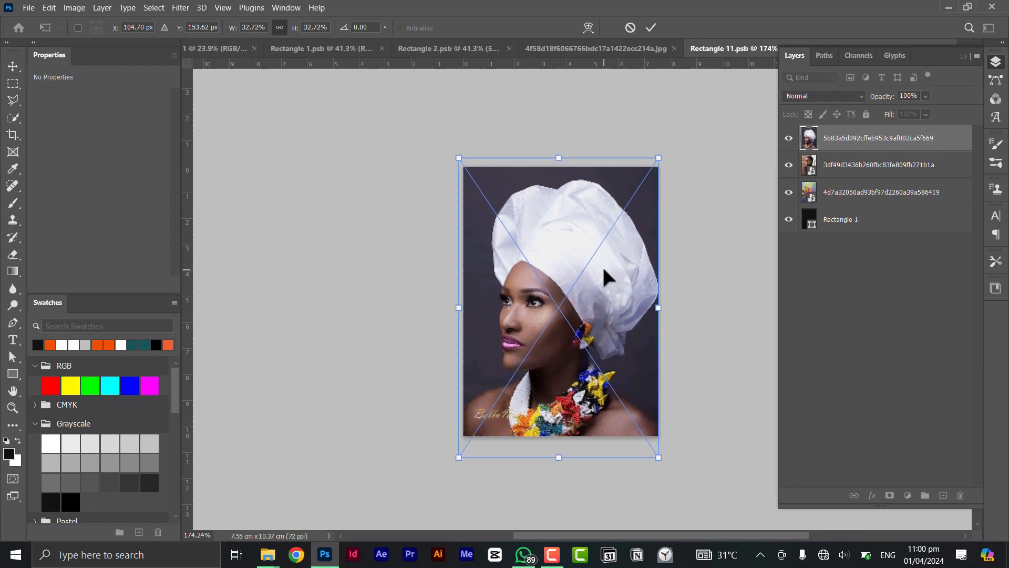
{"action": "left_click", "coordinate": [647, 29]}
Step: Save the smart object contents and inspect the headwrap portrait on the poster in the mockup document
{"action": "key", "text": "ctrl+s"}
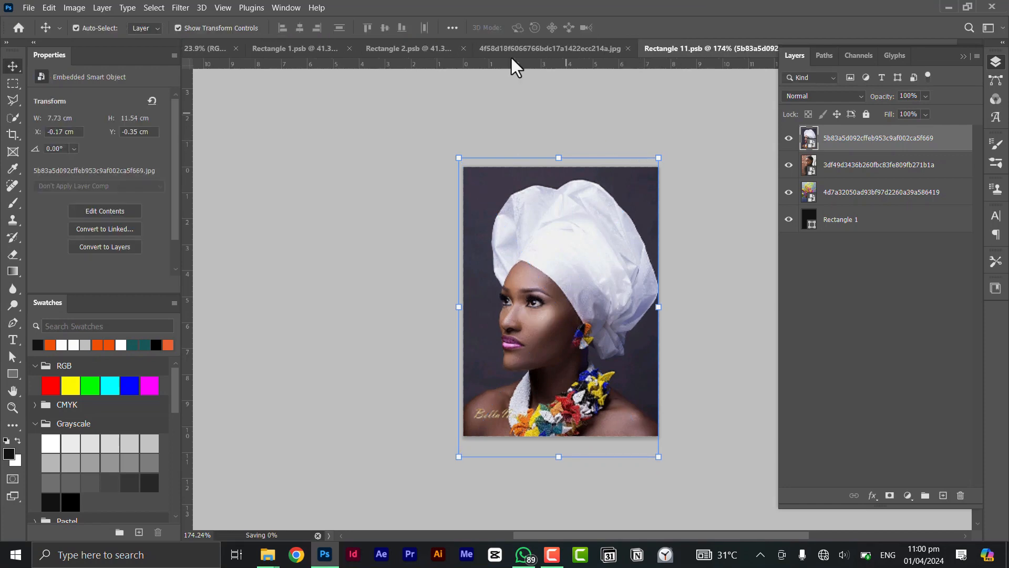
{"action": "left_click", "coordinate": [550, 49]}
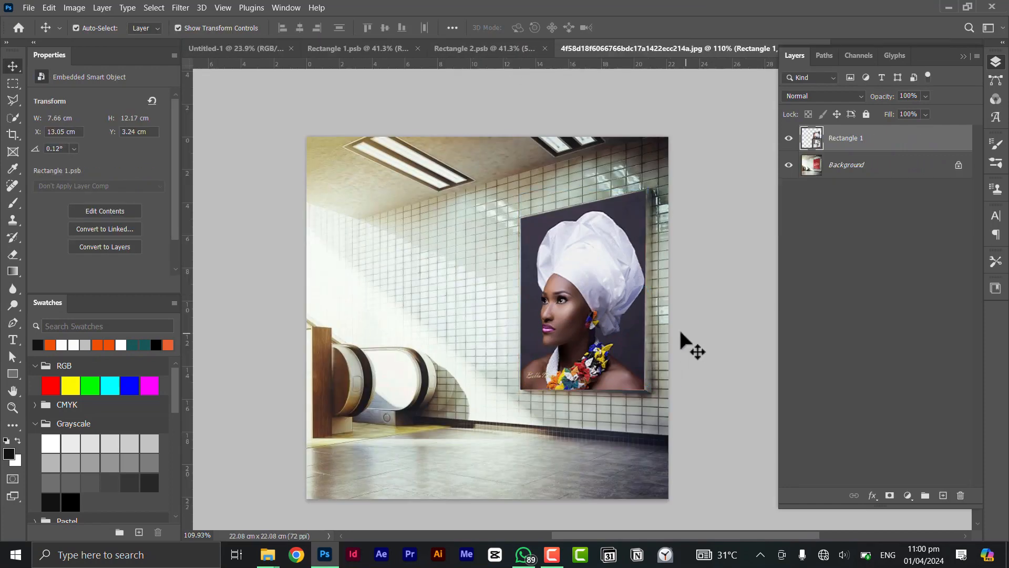
{"action": "left_click", "coordinate": [679, 330]}
{"action": "scroll", "coordinate": [578, 358], "scroll_direction": "down", "scroll_amount": 4}
{"action": "scroll", "coordinate": [575, 363], "scroll_direction": "up", "scroll_amount": 5}
{"action": "left_click_drag", "start_coordinate": [586, 321], "coordinate": [587, 326]}
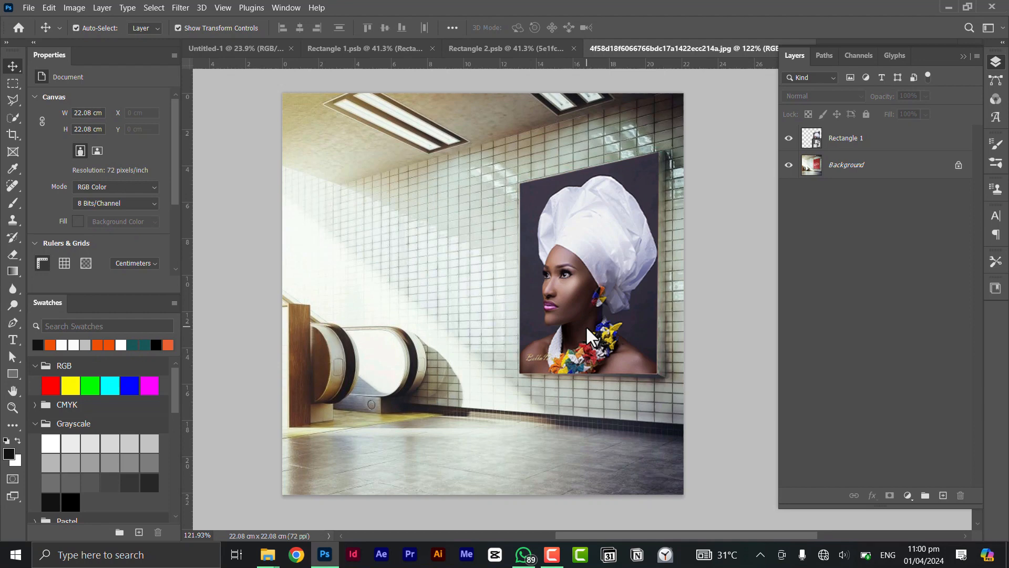
{"action": "scroll", "coordinate": [596, 359], "scroll_direction": "down", "scroll_amount": 3}
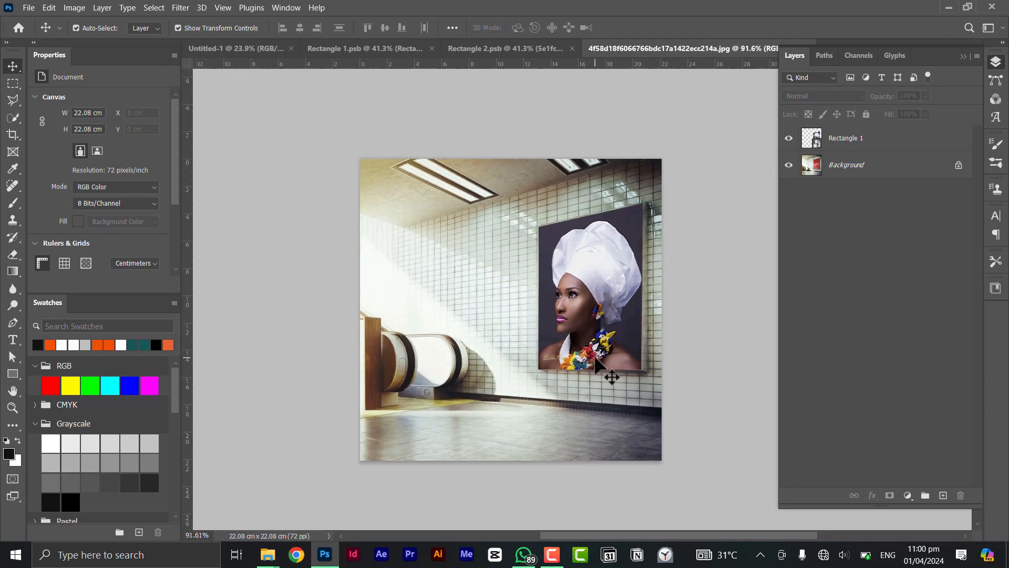
{"action": "scroll", "coordinate": [596, 361], "scroll_direction": "up", "scroll_amount": 2}
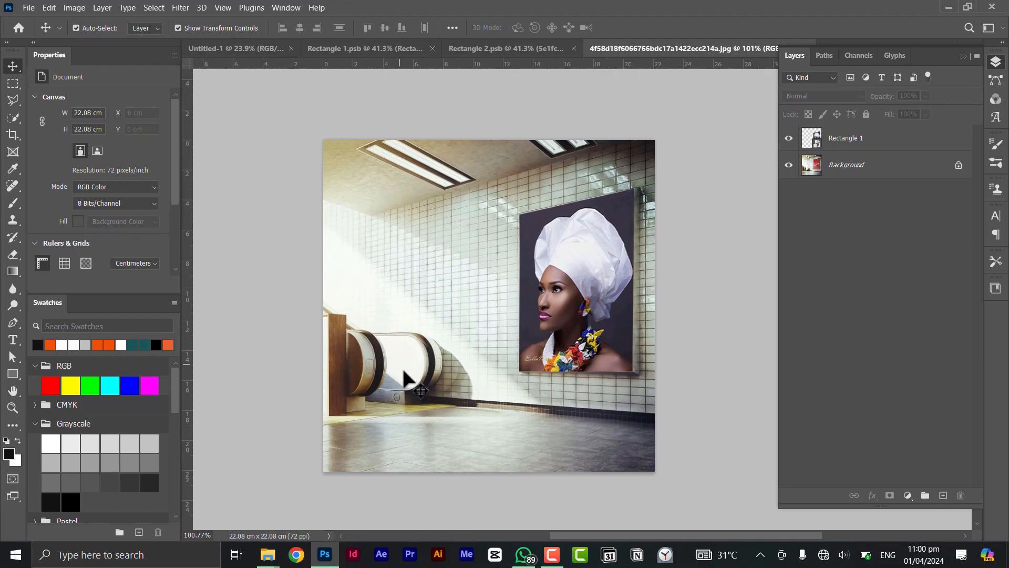
Step: Save the mockup document as a Photoshop file named MY_WALL_MOCKUP in New folder (2)
{"action": "key", "text": "ctrl"}
{"action": "key", "text": "ctrl+shift+s"}
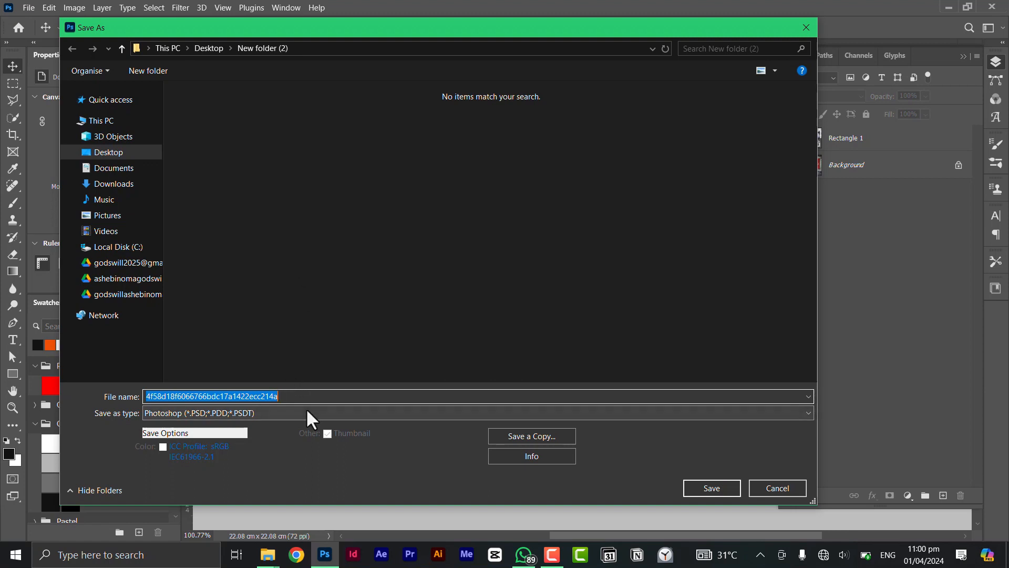
{"action": "type", "text": "MY_WALL_MOCKUP"}
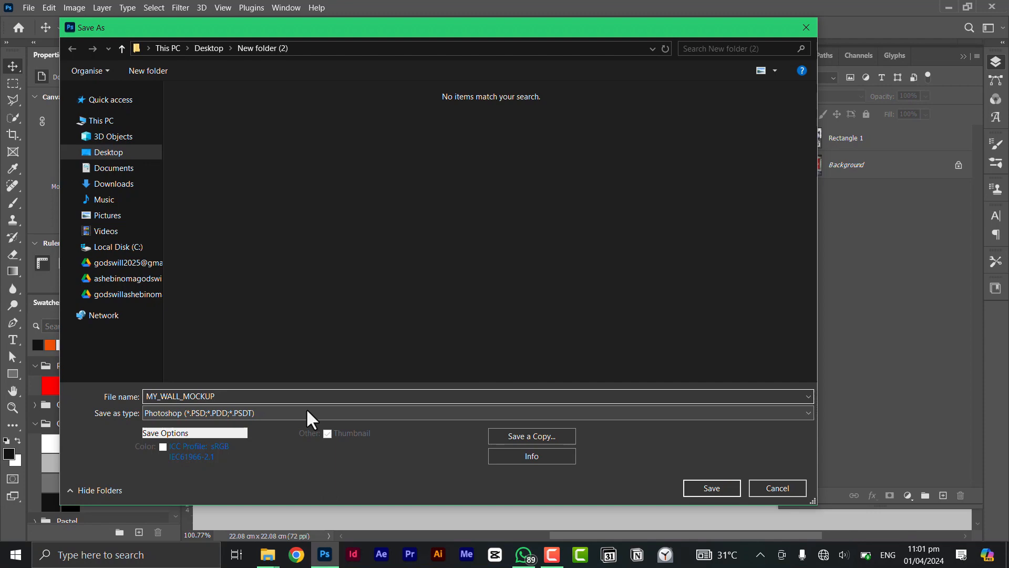
{"action": "left_click", "coordinate": [736, 487]}
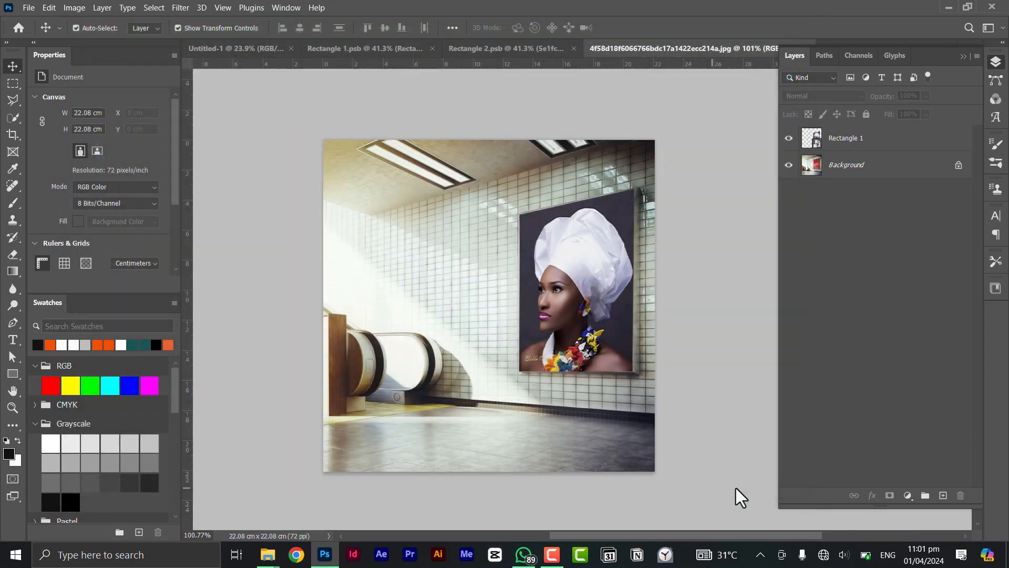
{"action": "left_click", "coordinate": [651, 158]}
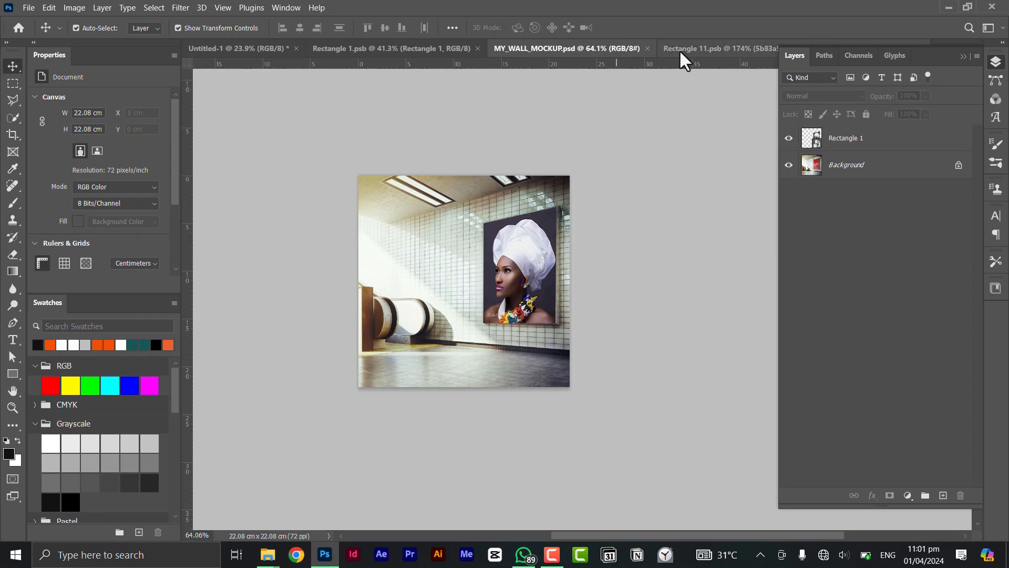
Step: Close the mockup document and switch to New folder (2) in File Explorer
{"action": "left_click", "coordinate": [647, 48]}
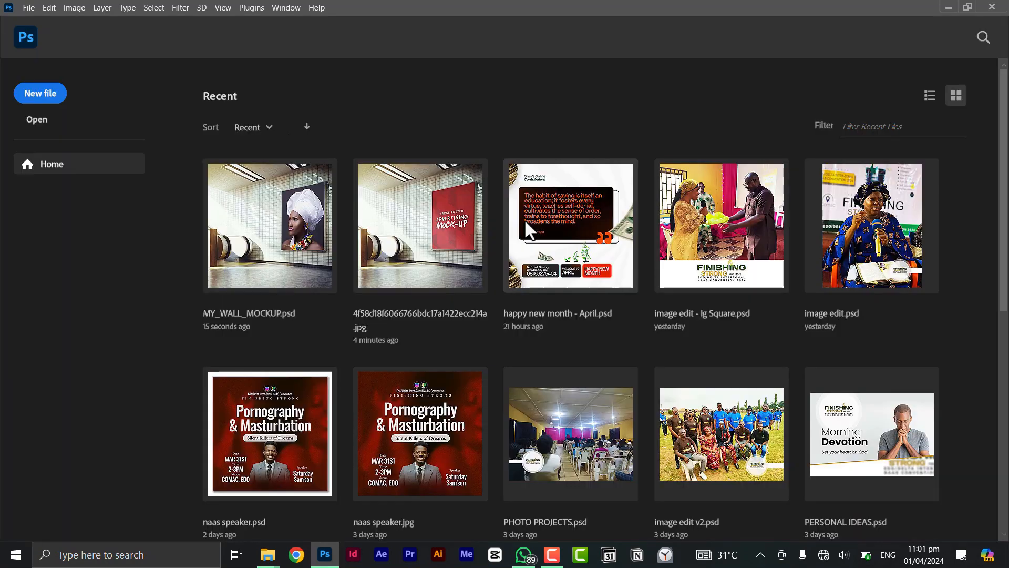
{"action": "key", "text": "alt+Tab"}
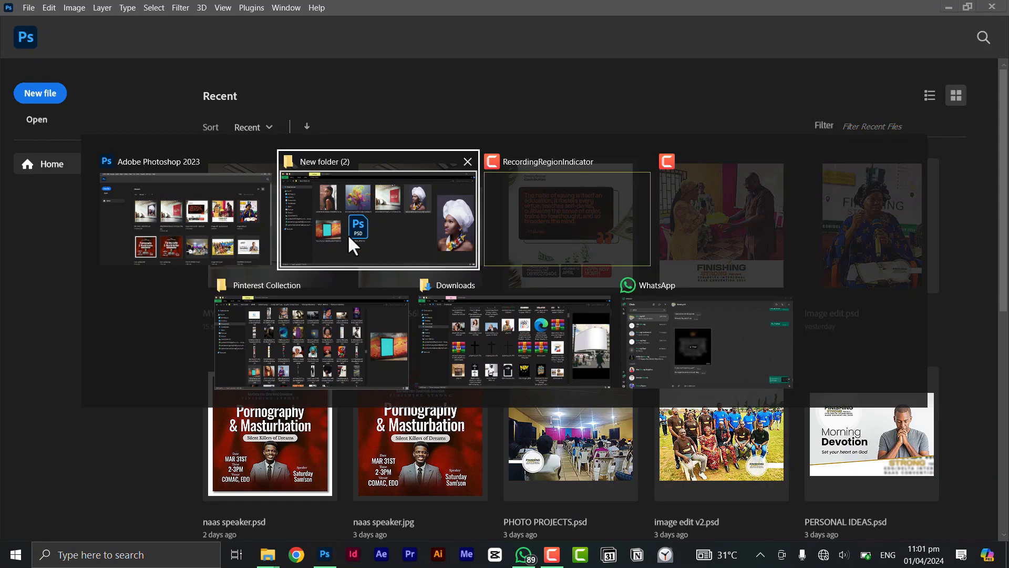
{"action": "left_click", "coordinate": [390, 228]}
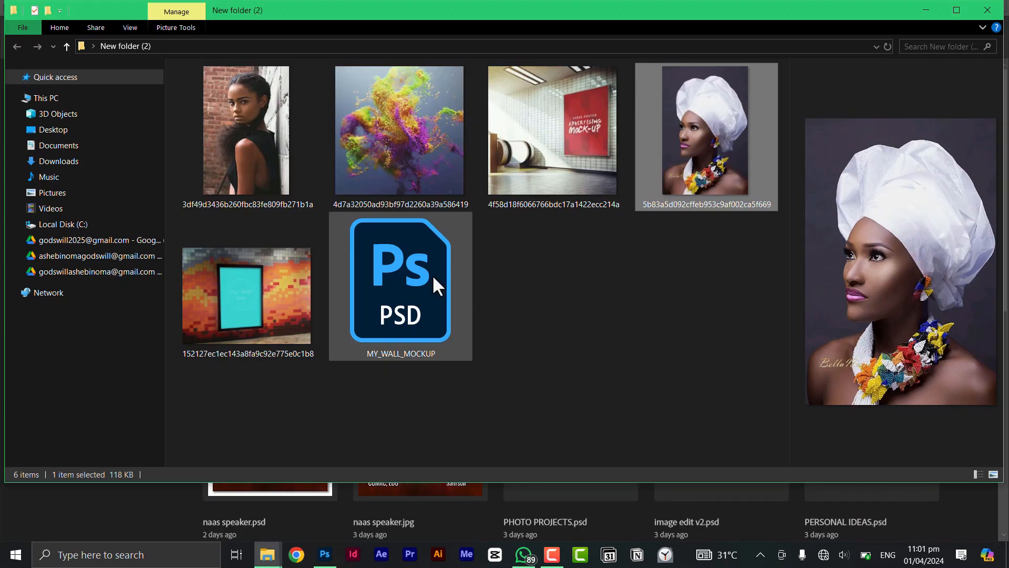
Step: Open the MY_WALL_MOCKUP file from New folder (2) in Photoshop and open the contents of the Rectangle 1 smart object
{"action": "left_click", "coordinate": [502, 281]}
{"action": "left_click", "coordinate": [405, 304]}
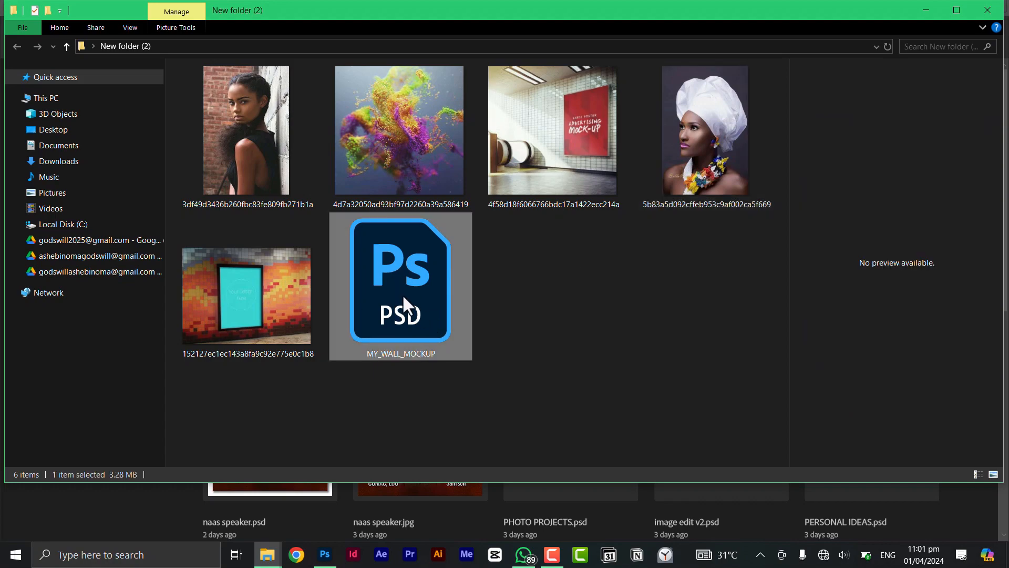
{"action": "double_click", "coordinate": [403, 295]}
{"action": "scroll", "coordinate": [430, 286], "scroll_direction": "down", "scroll_amount": 2}
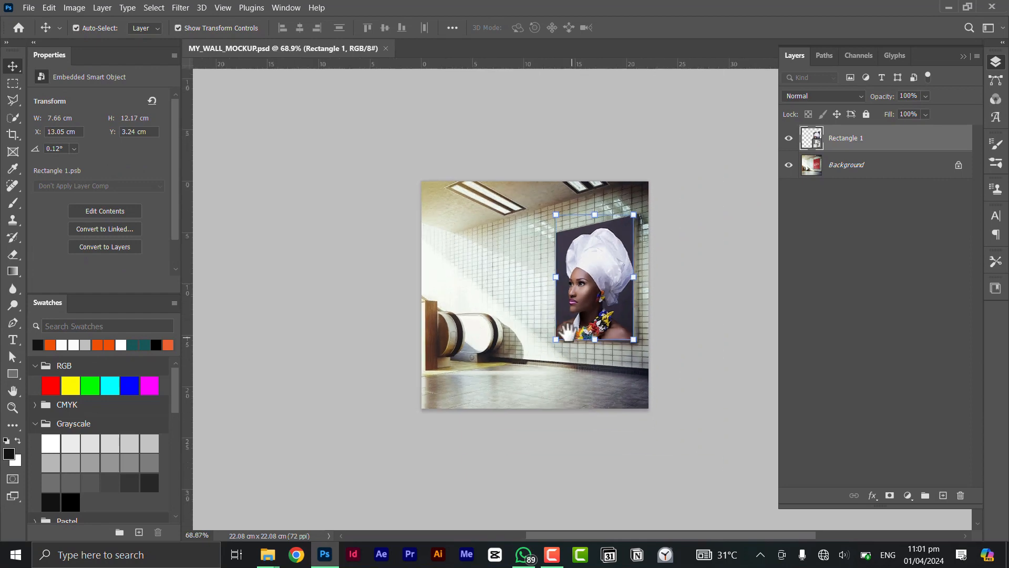
{"action": "double_click", "coordinate": [818, 146]}
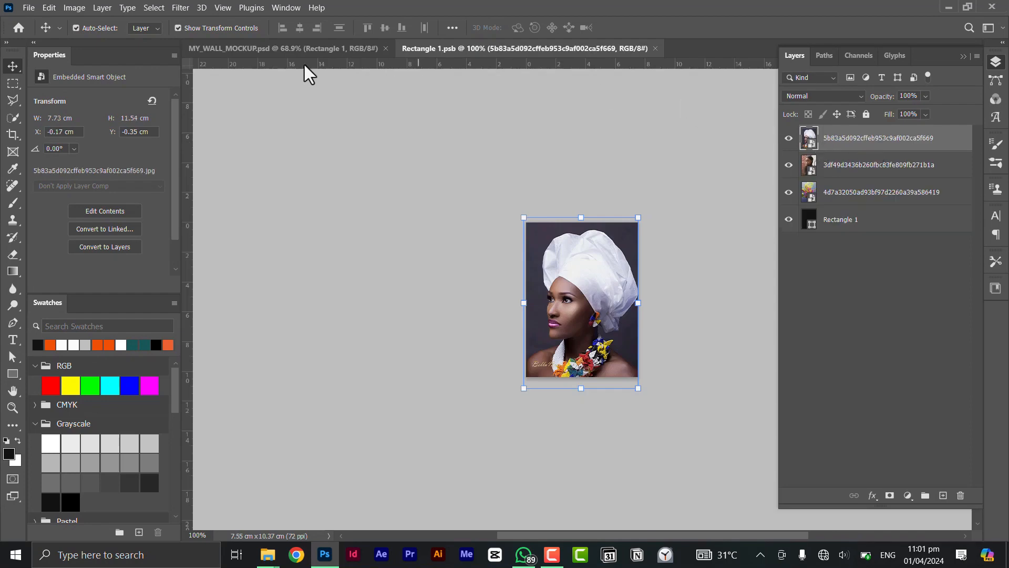
Step: Return to the mockup document and rename the Rectangle 1 smart object layer PLACE YOUR DESIGN HERE
{"action": "left_click", "coordinate": [257, 44]}
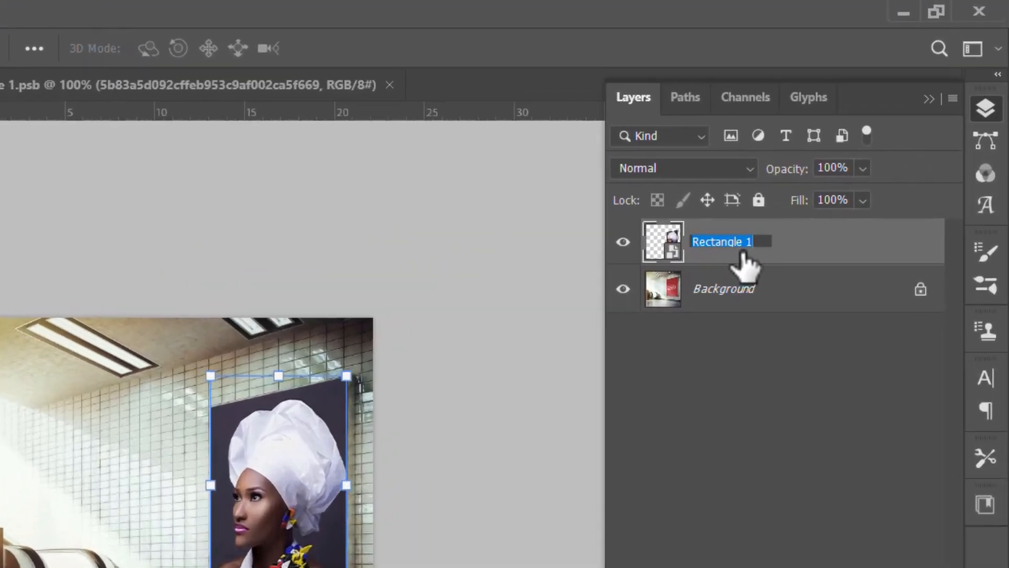
{"action": "type", "text": "PLACE"}
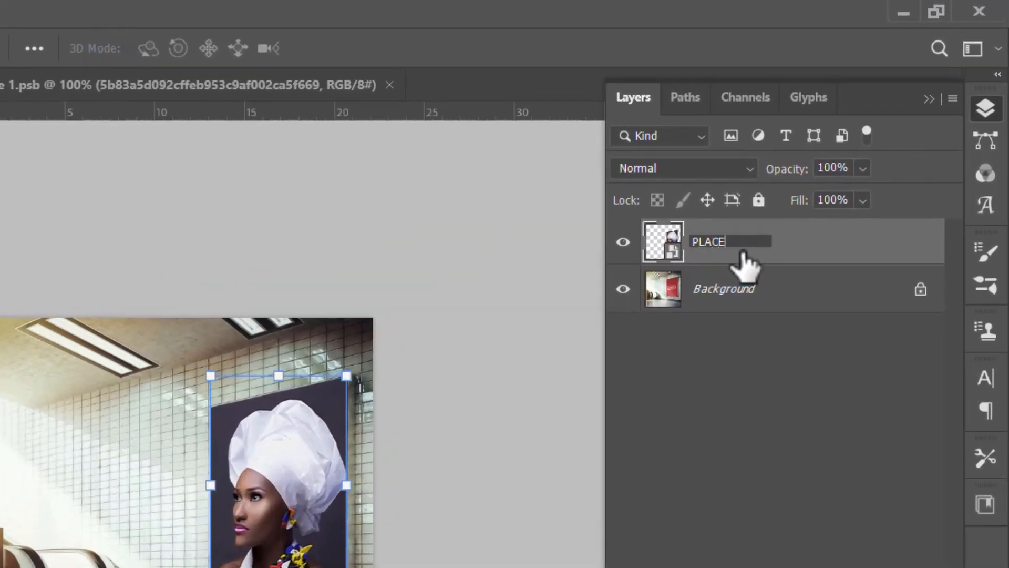
{"action": "type", "text": " YOUR DESIGN HE"}
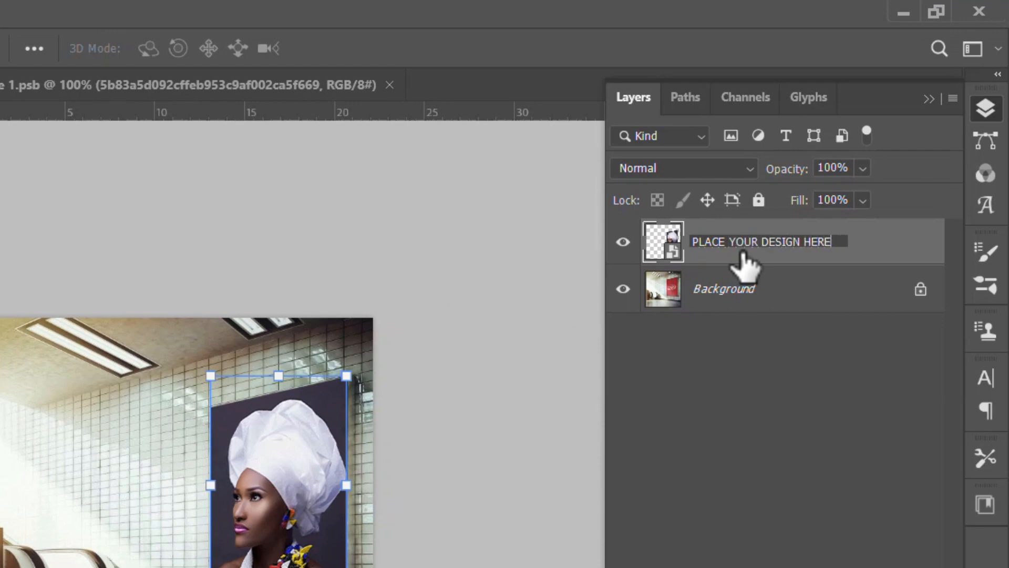
{"action": "type", "text": "RE"}
{"action": "key", "text": "Return"}
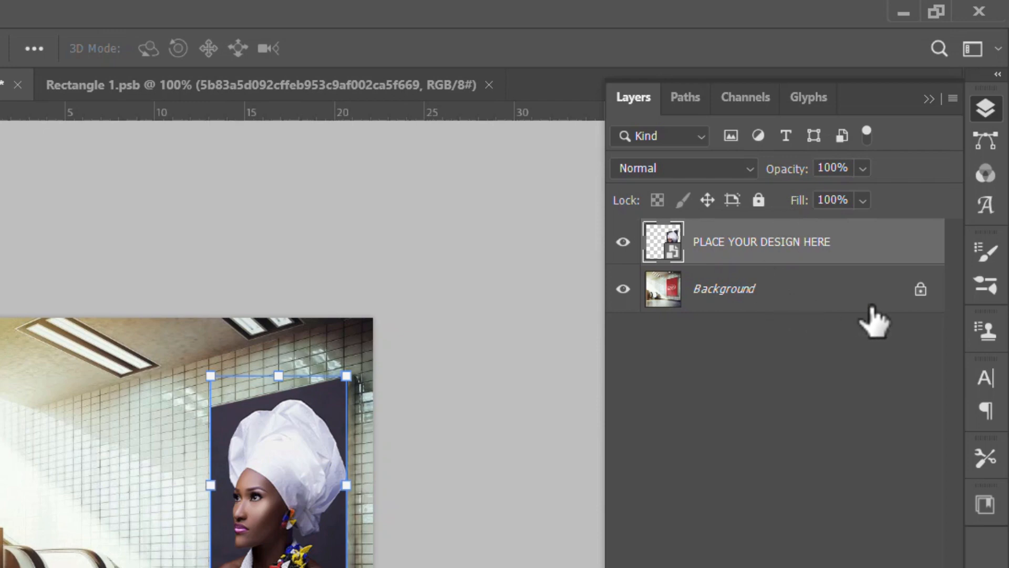
Step: Unlock the Background layer and rename it BKG
{"action": "left_click", "coordinate": [921, 294]}
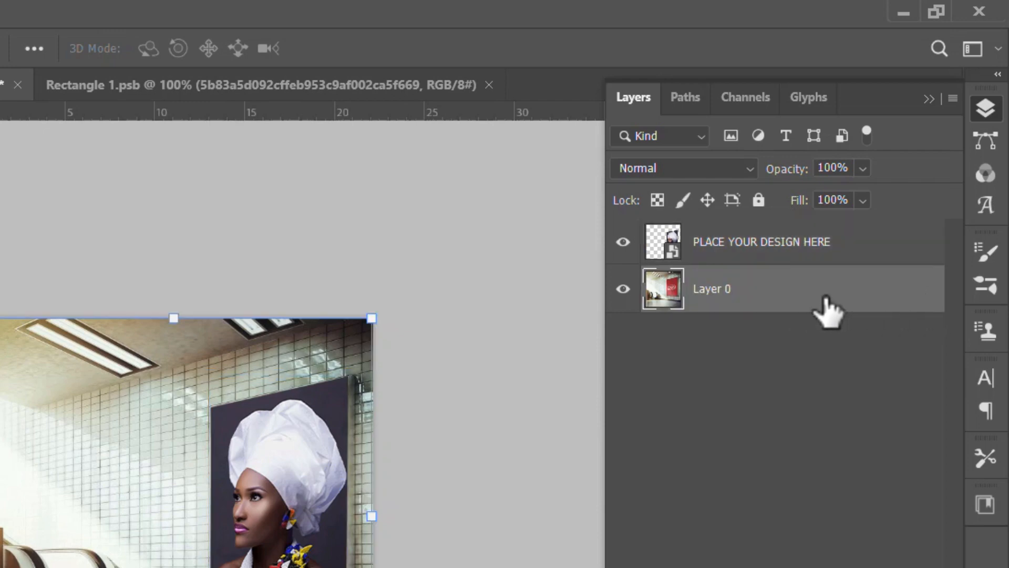
{"action": "double_click", "coordinate": [732, 301]}
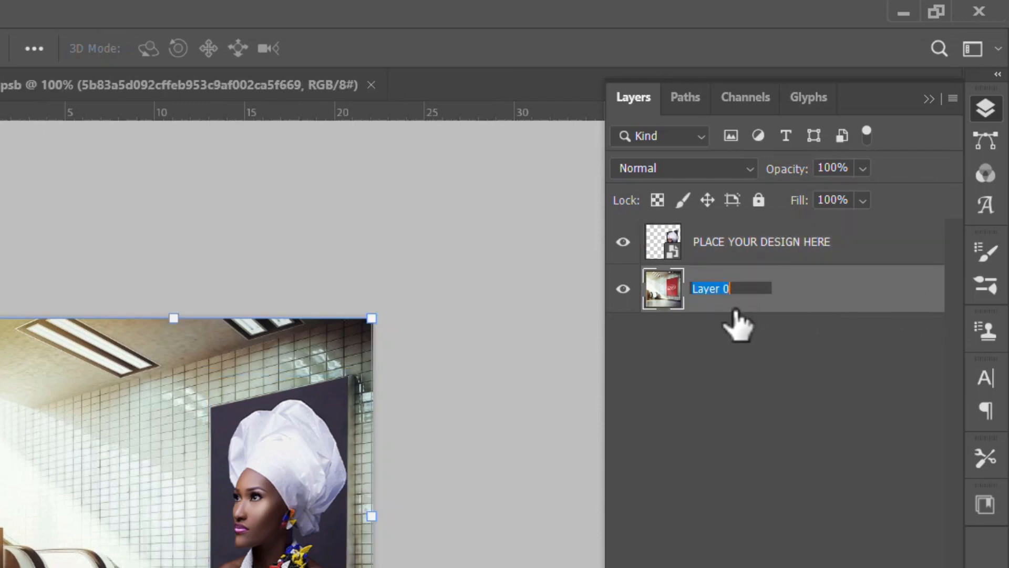
{"action": "type", "text": "BKG"}
{"action": "key", "text": "Return"}
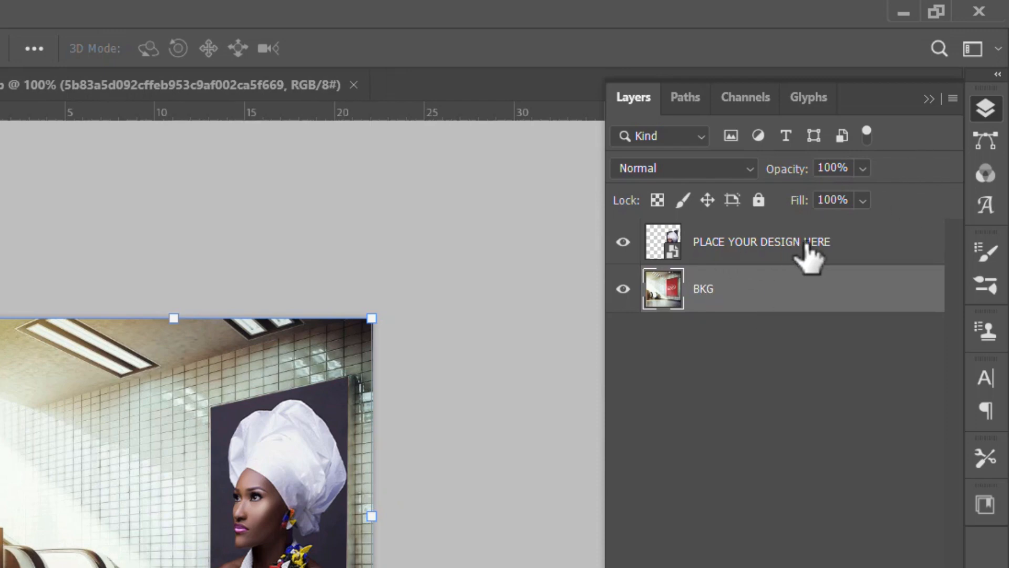
Step: Hide the headwrap portrait layer inside the smart object, save its contents, and view the updated poster in the mockup document
{"action": "double_click", "coordinate": [673, 248]}
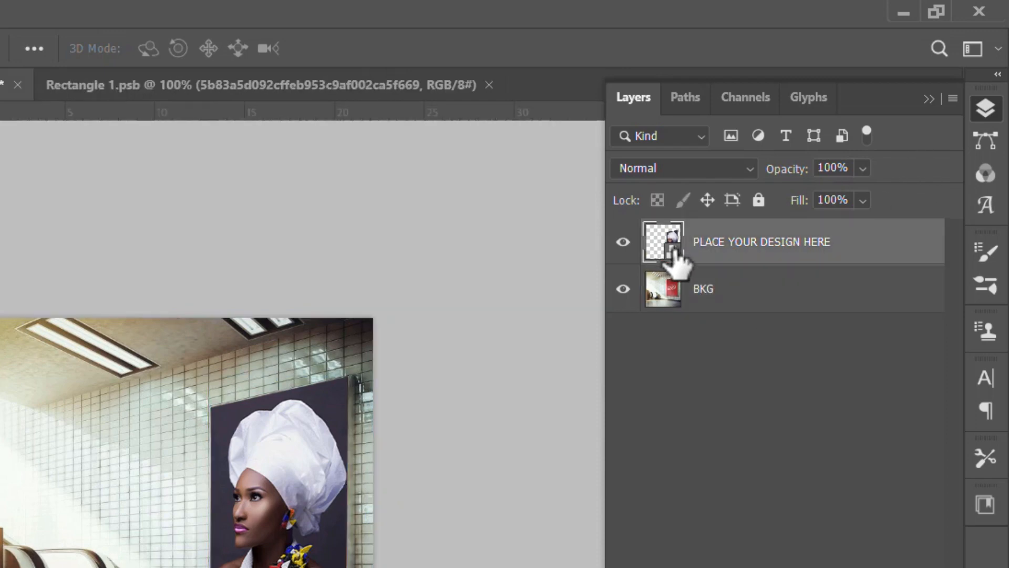
{"action": "left_click", "coordinate": [623, 242]}
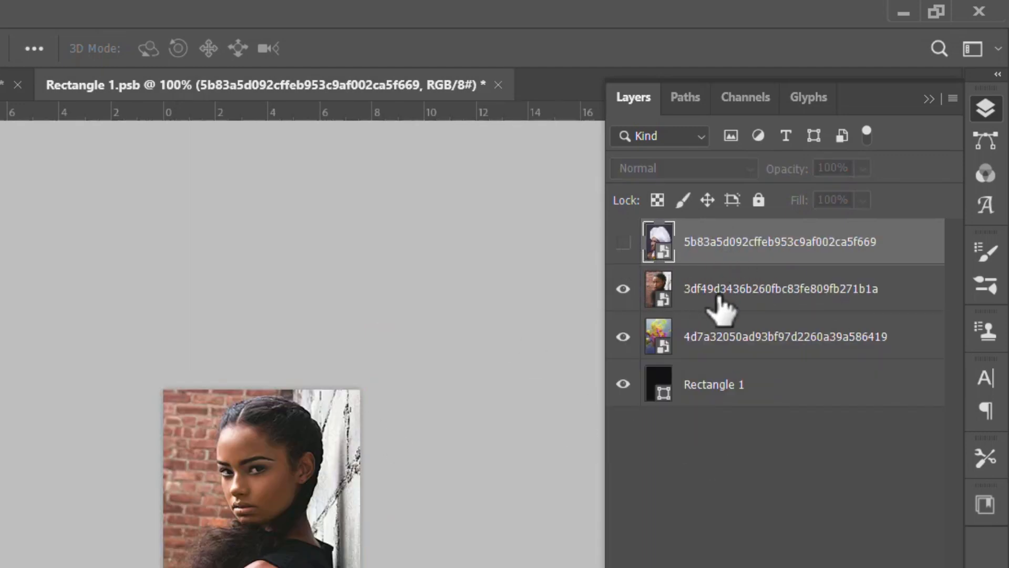
{"action": "key", "text": "ctrl+s"}
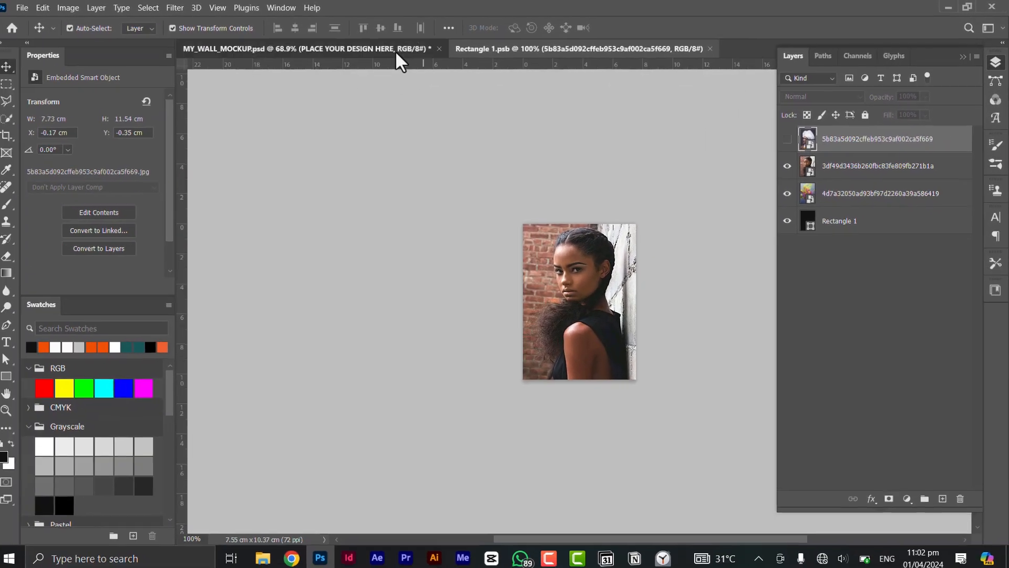
{"action": "left_click", "coordinate": [399, 50]}
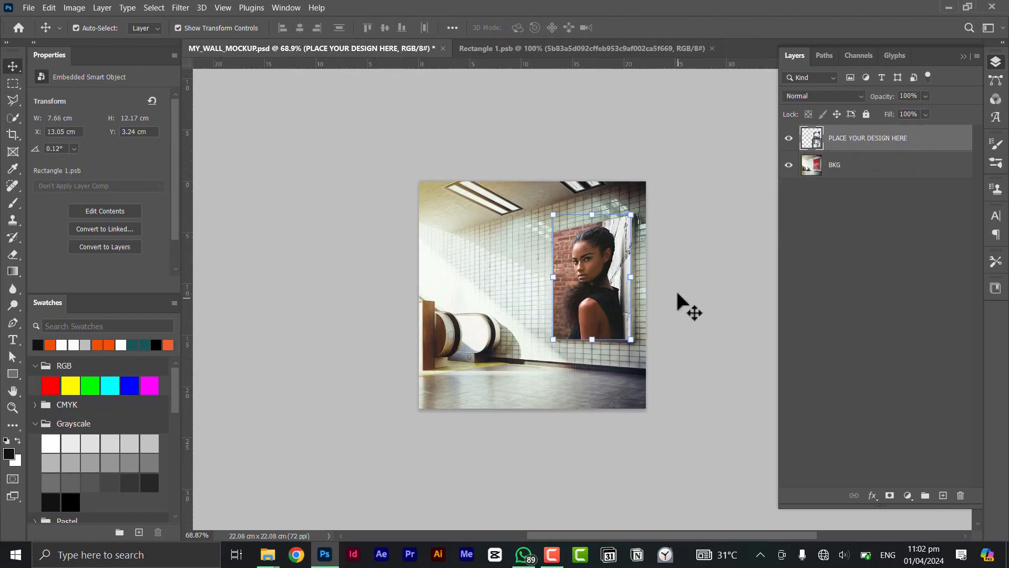
{"action": "scroll", "coordinate": [624, 310], "scroll_direction": "up", "scroll_amount": 3}
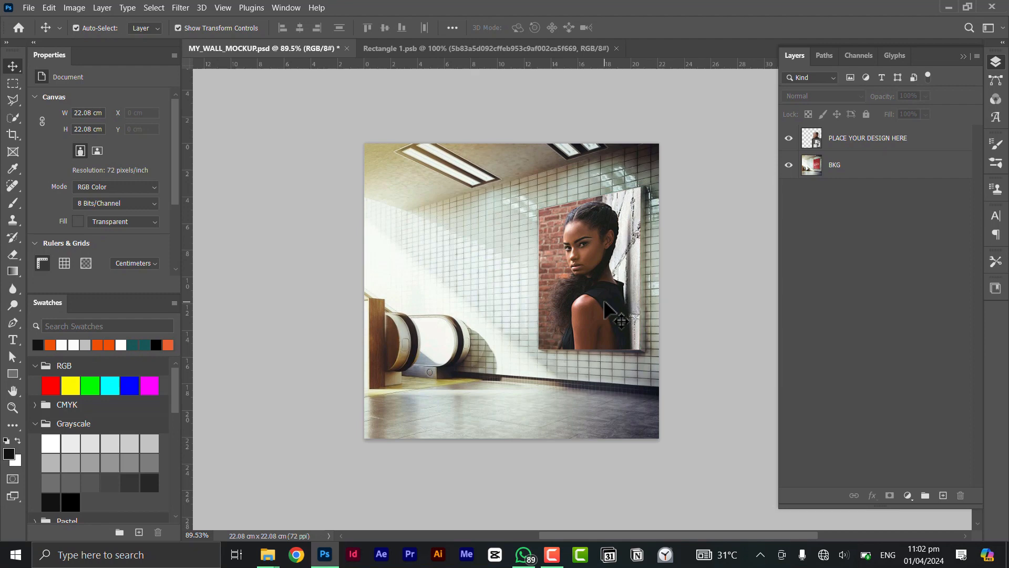
Step: Try the Multiply blending mode on the PLACE YOUR DESIGN HERE layer and toggle the layer's visibility to compare it with the original poster
{"action": "left_click", "coordinate": [604, 302]}
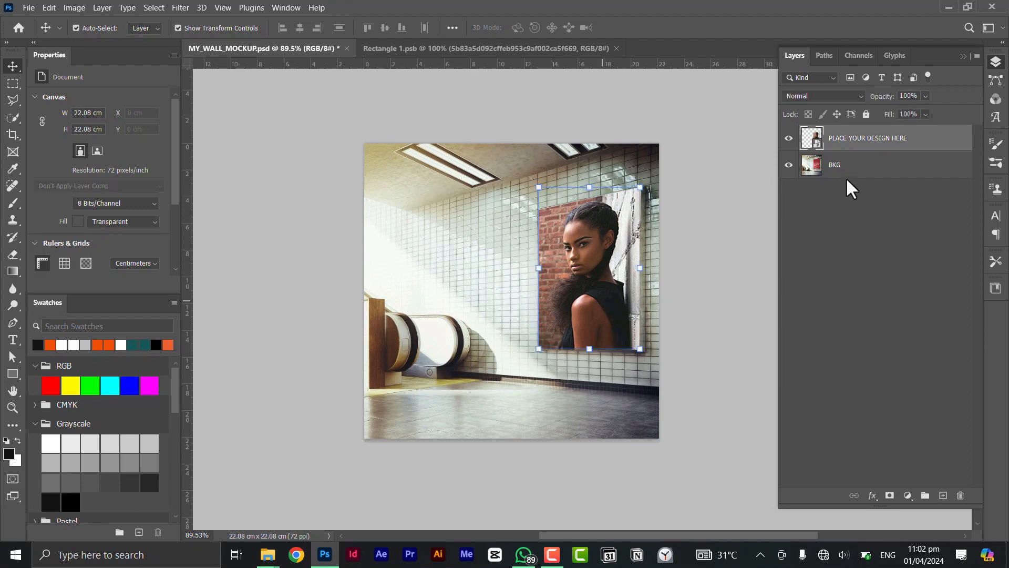
{"action": "left_click", "coordinate": [853, 93]}
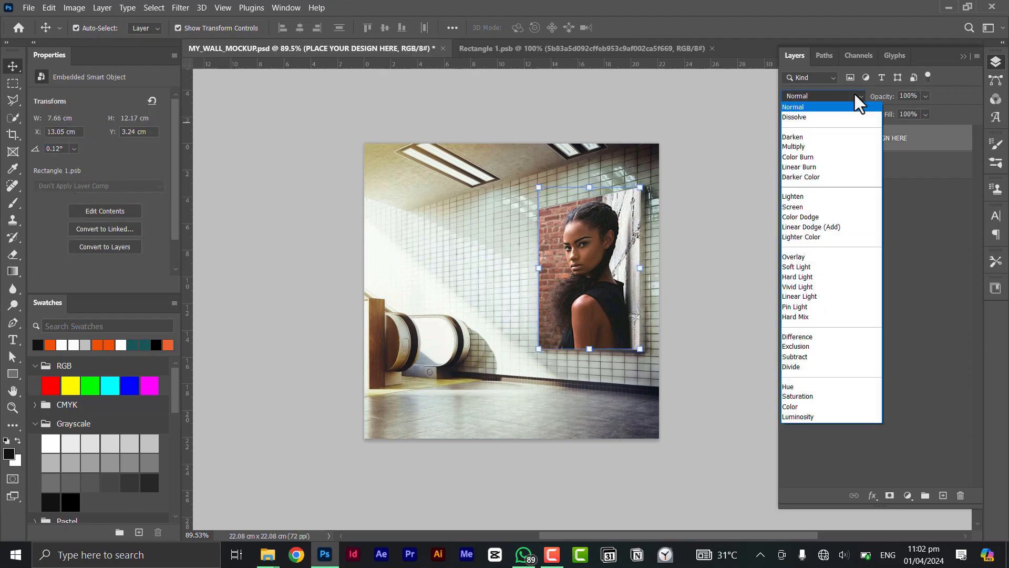
{"action": "left_click", "coordinate": [807, 147]}
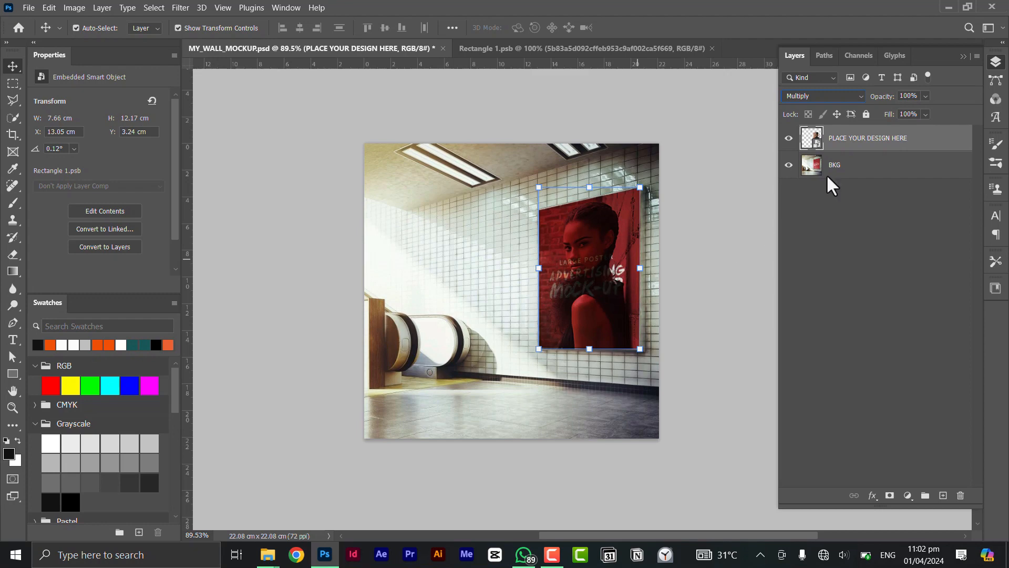
{"action": "left_click", "coordinate": [788, 138]}
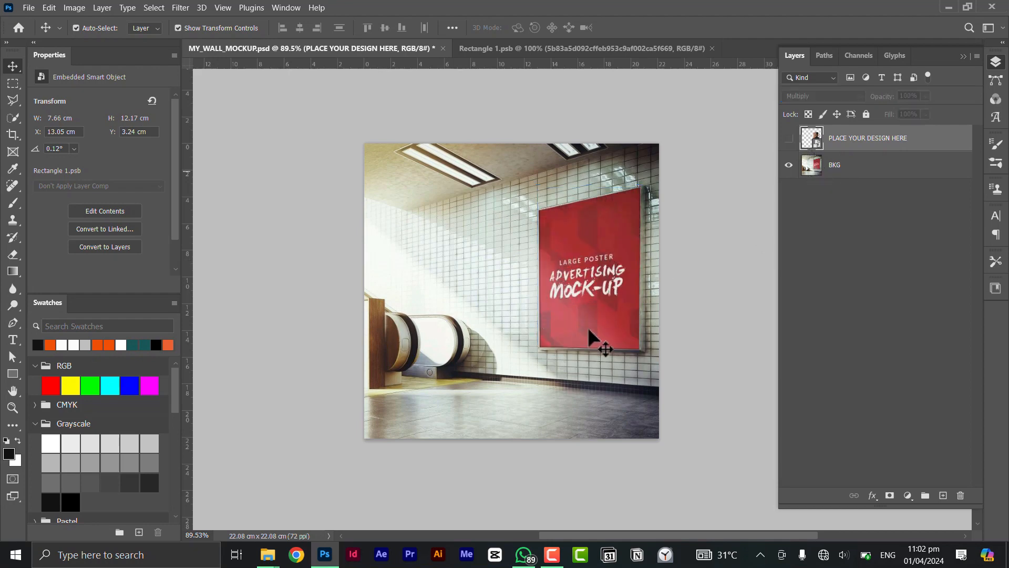
{"action": "left_click", "coordinate": [789, 139]}
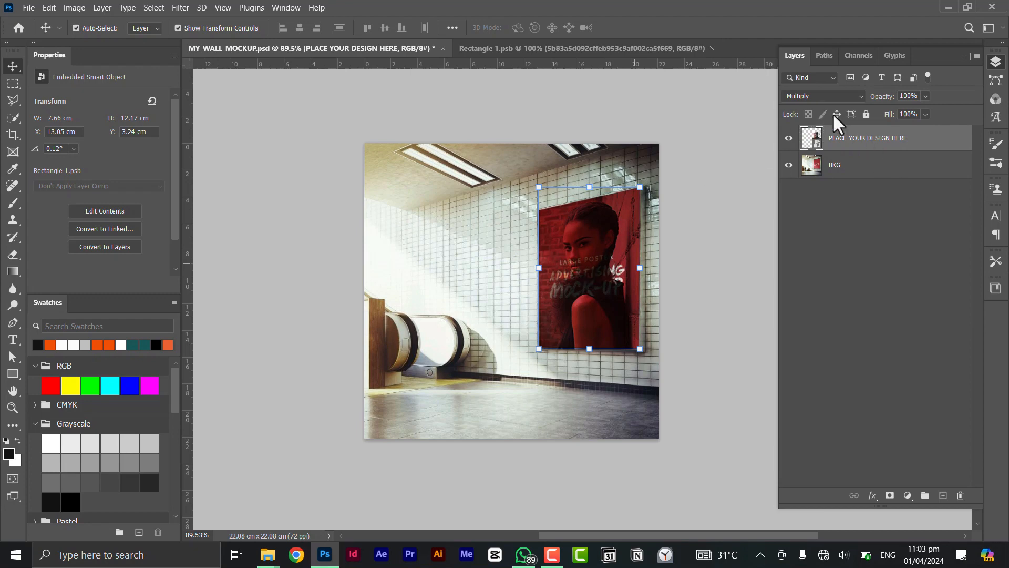
Step: Try other blending modes on the PLACE YOUR DESIGN HERE layer, applying Color Burn and previewing Darken
{"action": "left_click", "coordinate": [859, 94]}
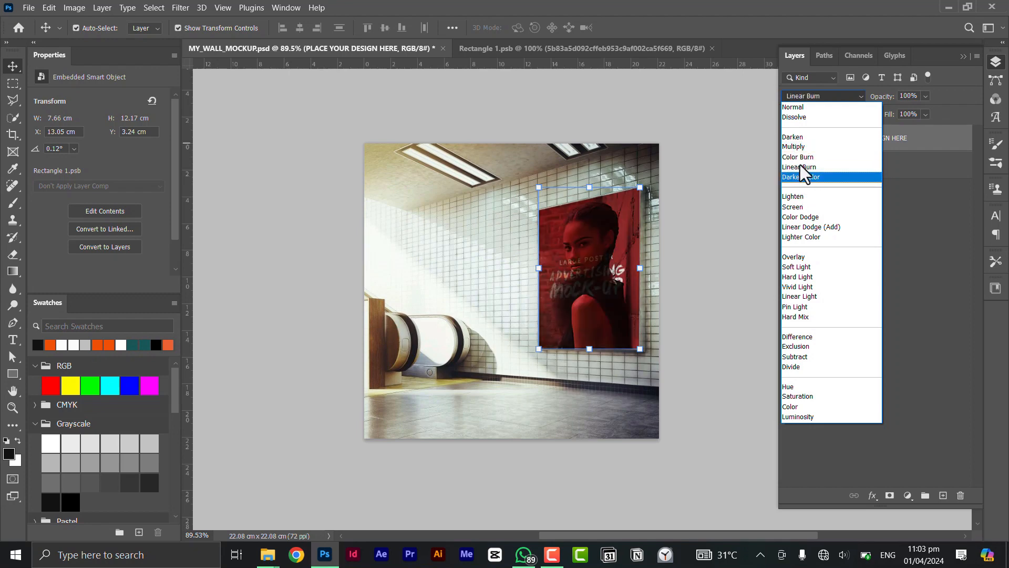
{"action": "left_click", "coordinate": [916, 162]}
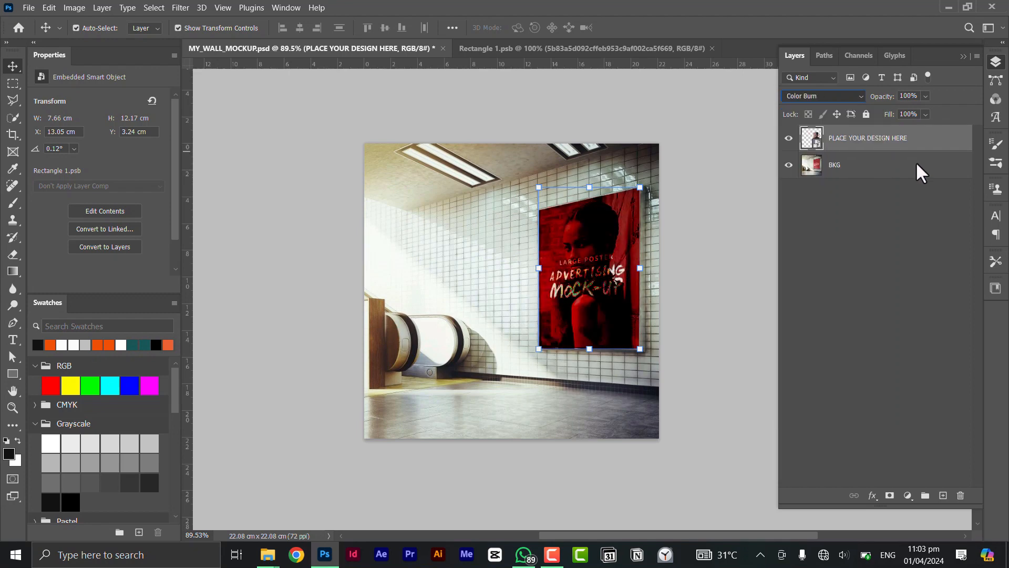
{"action": "left_click", "coordinate": [856, 94]}
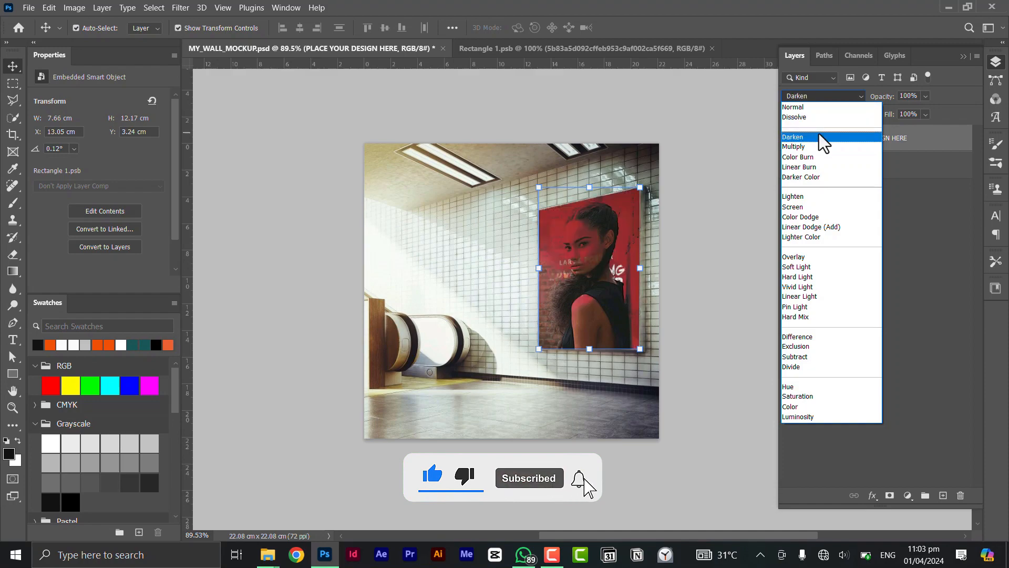